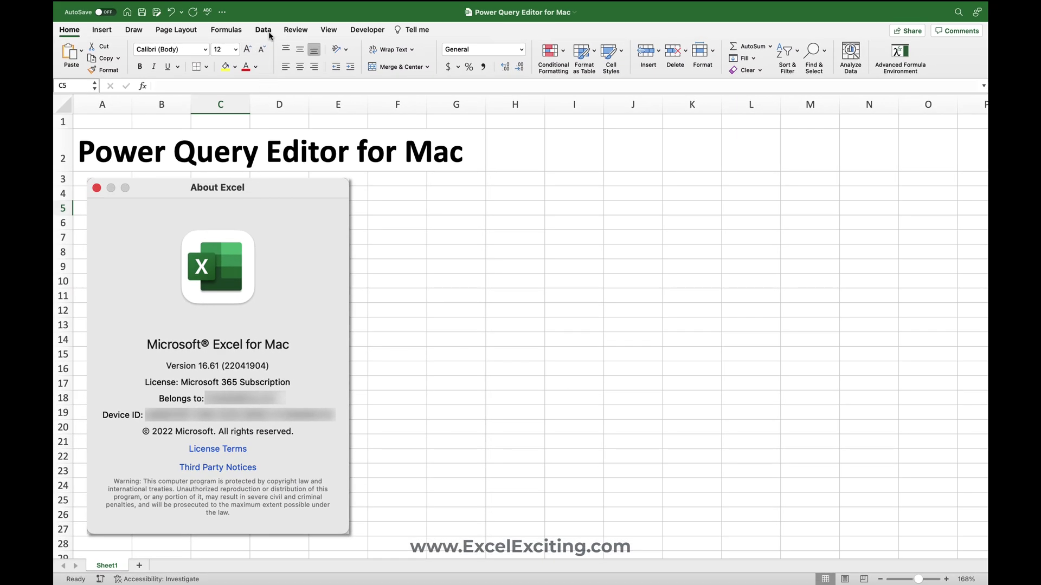
- Launch the empty Power Query Editor from Data > Get Data, then close it
{"action": "left_click", "coordinate": [263, 29]}
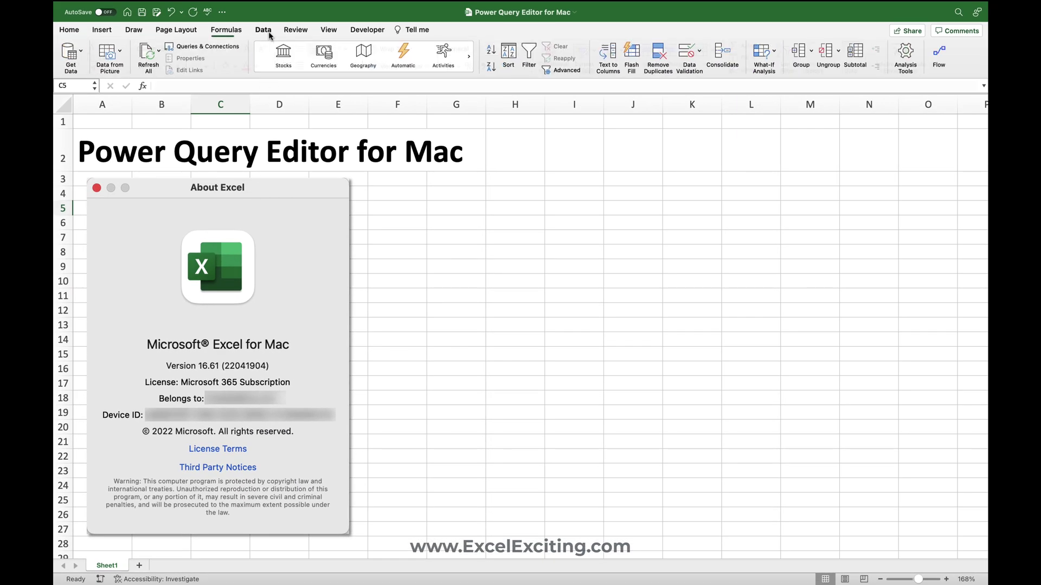
{"action": "left_click", "coordinate": [81, 54]}
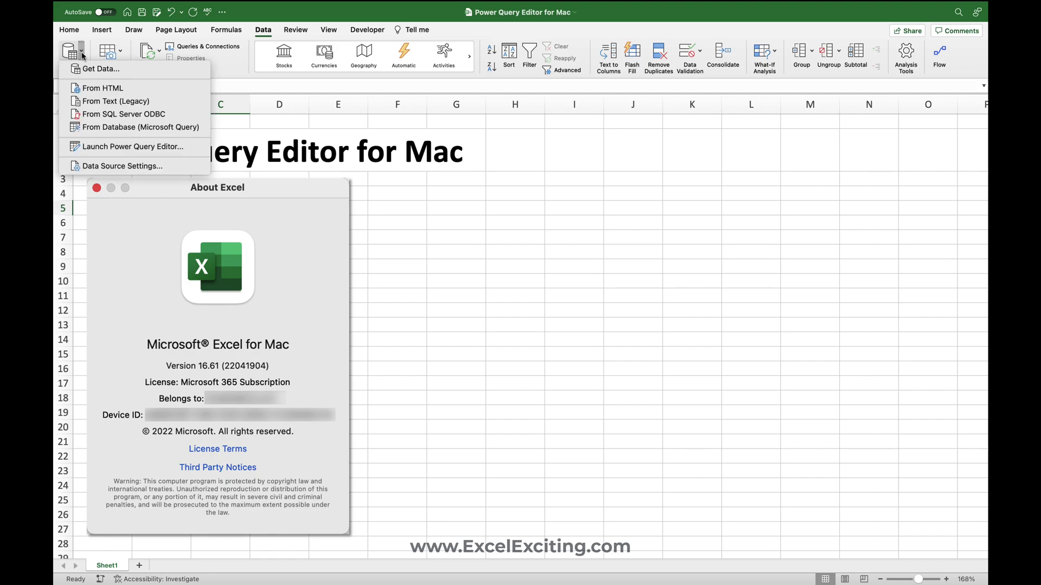
{"action": "left_click", "coordinate": [151, 148]}
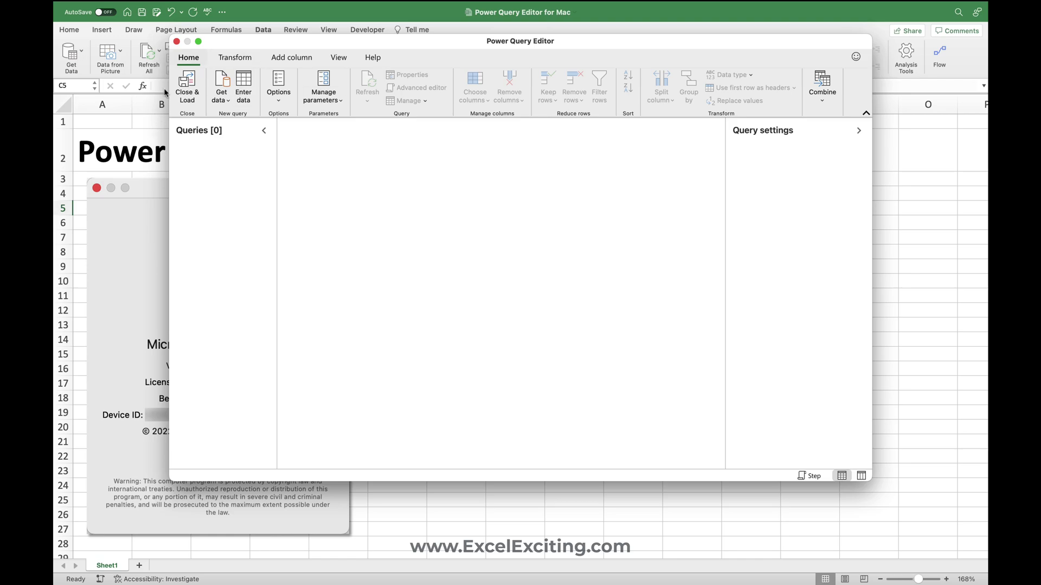
{"action": "left_click", "coordinate": [177, 42]}
- Start Get Data, pick the Excel workbook source, then return to Choose data source
{"action": "left_click", "coordinate": [79, 52]}
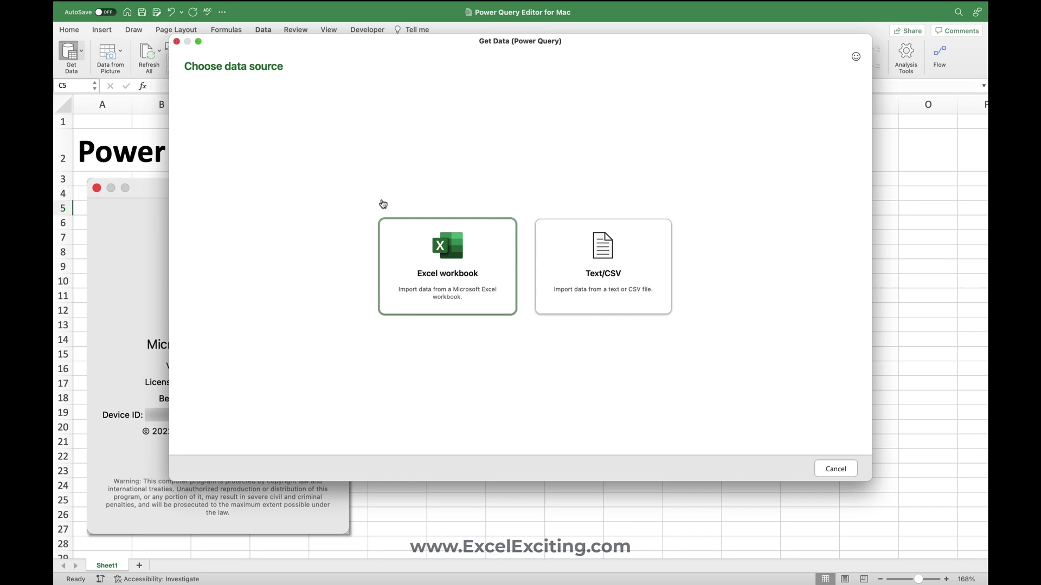
{"action": "left_click", "coordinate": [470, 246]}
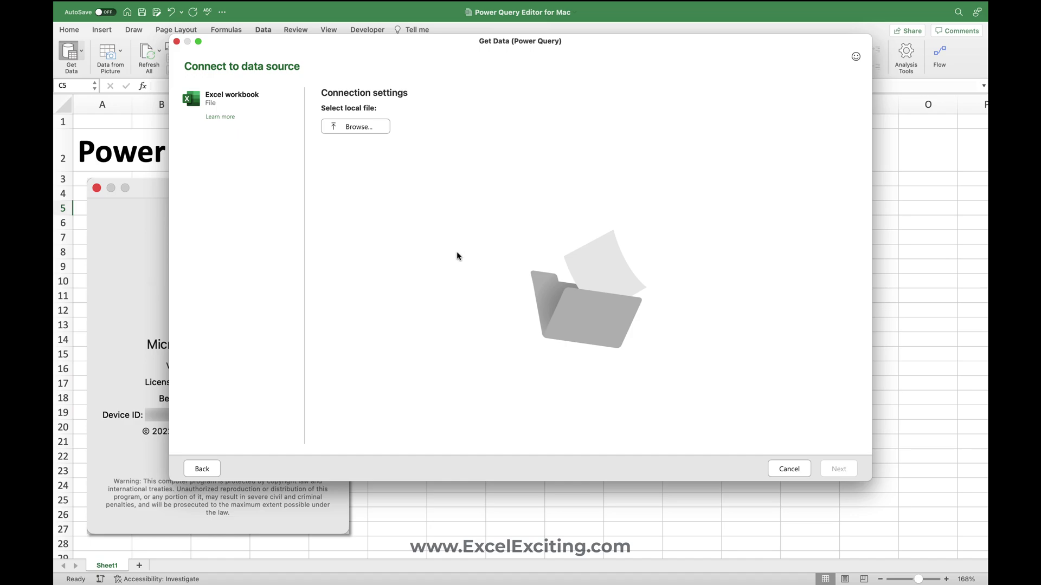
{"action": "left_click", "coordinate": [213, 470]}
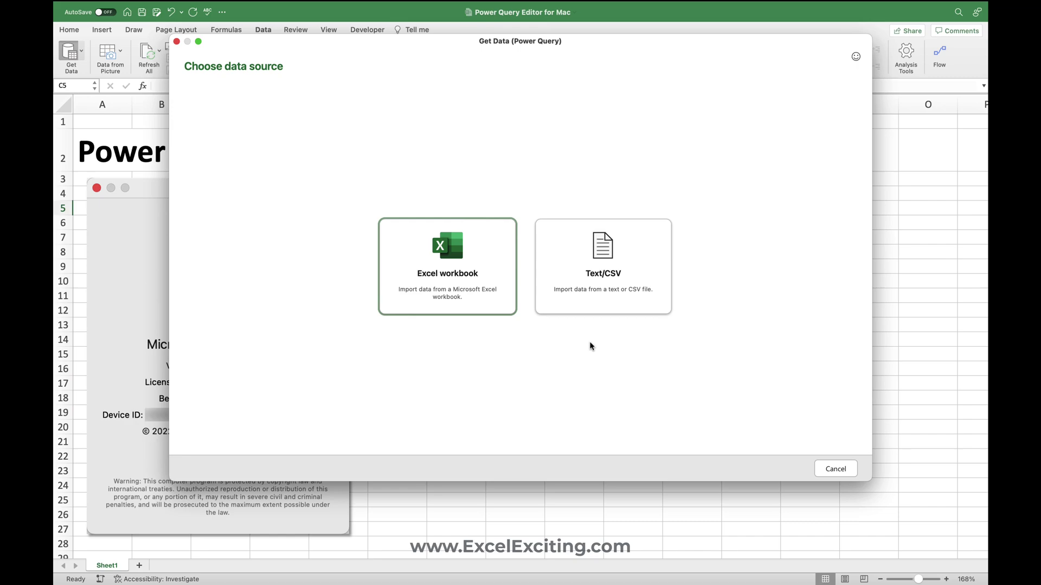
- Import the Jan sheet of SalesData-PowerQuery.xlsx into the Power Query Editor as a new query
{"action": "left_click", "coordinate": [464, 295]}
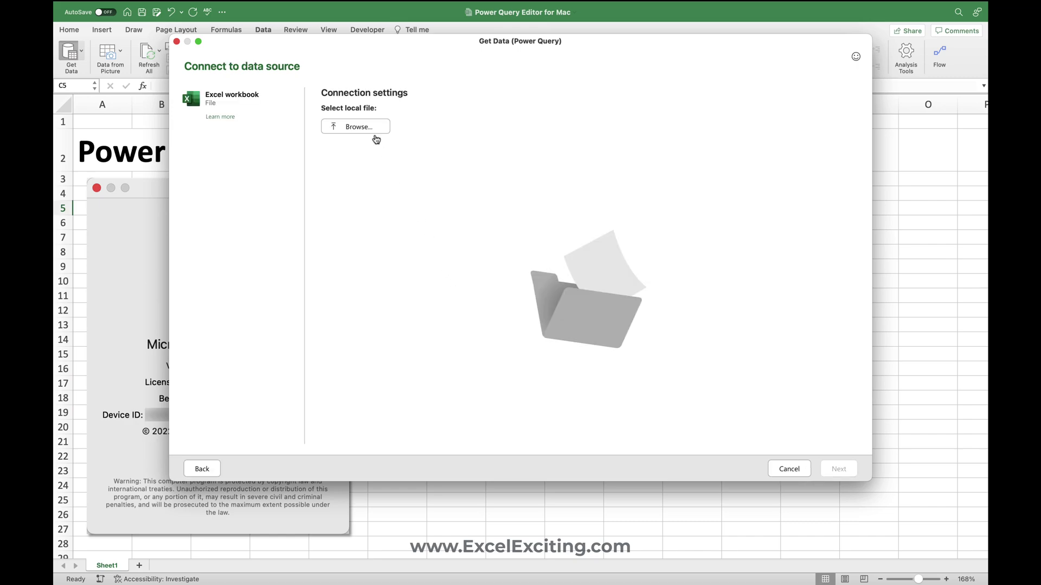
{"action": "left_click", "coordinate": [371, 128]}
{"action": "scroll", "coordinate": [370, 148], "scroll_direction": "down", "scroll_amount": 4}
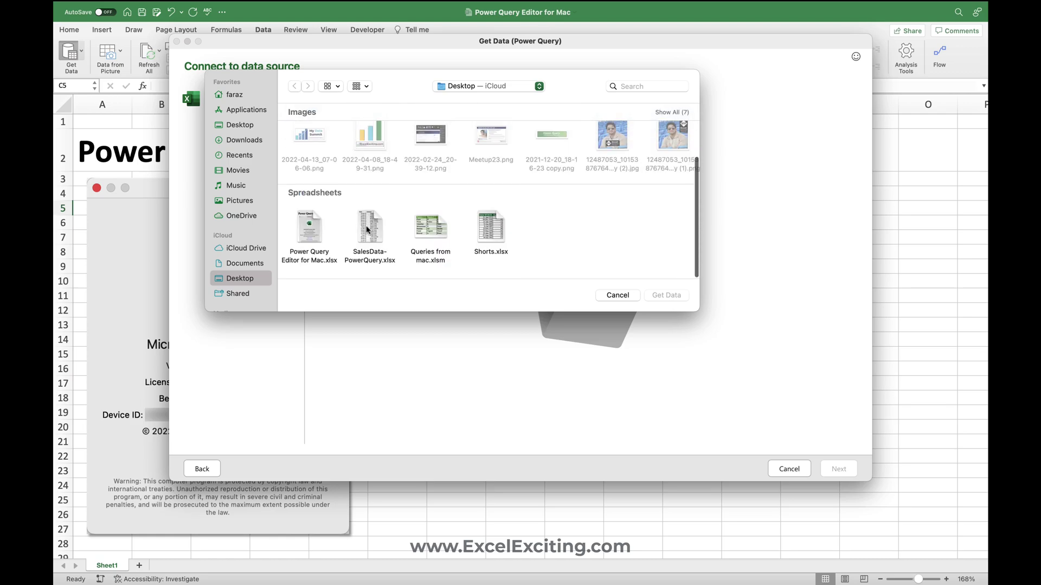
{"action": "left_click", "coordinate": [370, 233]}
{"action": "left_click", "coordinate": [657, 295]}
{"action": "left_click", "coordinate": [838, 469]}
{"action": "left_click", "coordinate": [213, 158]}
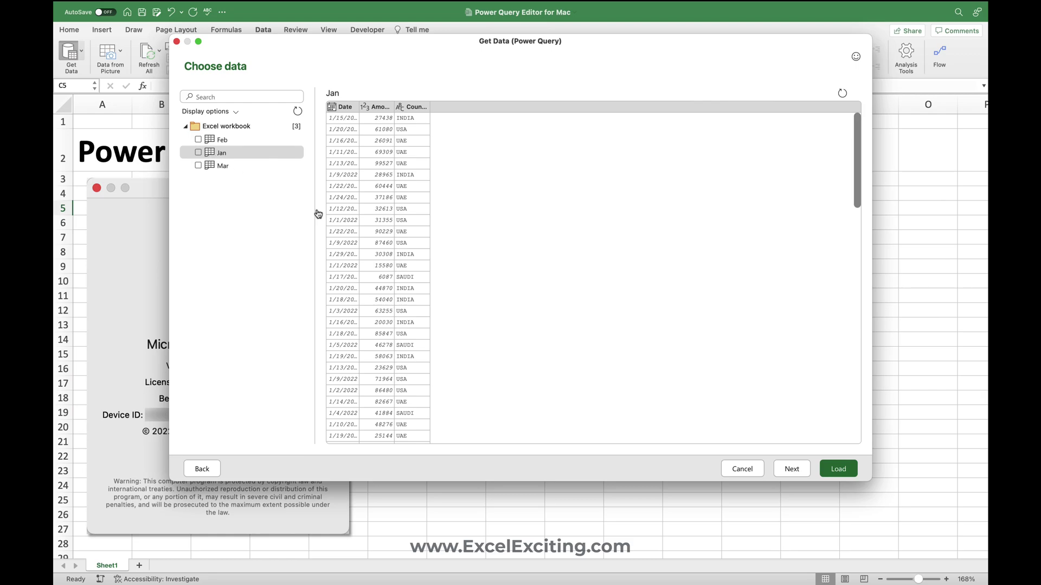
{"action": "left_click", "coordinate": [792, 468]}
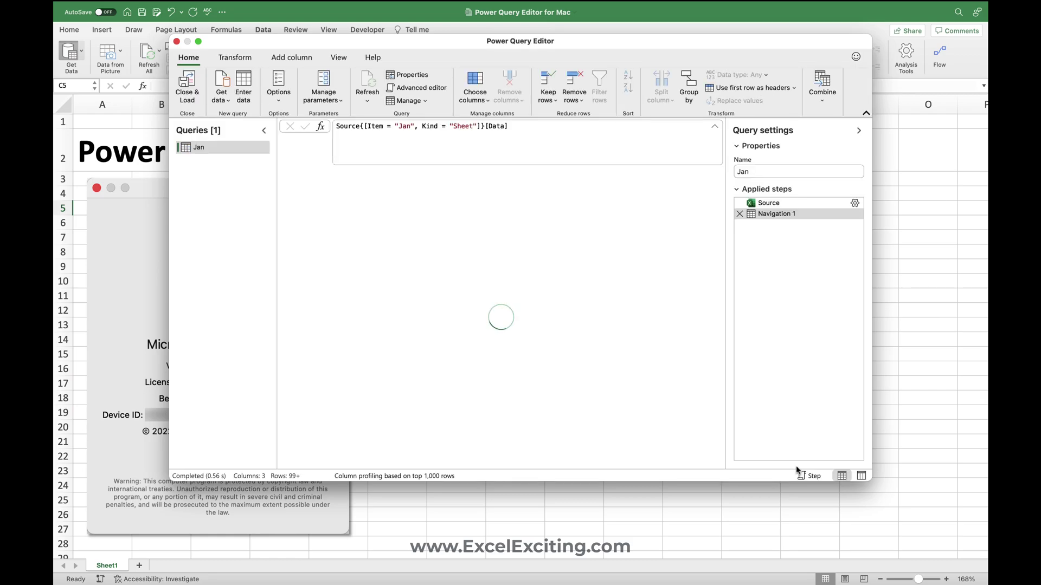
- Maximize the Power Query Editor window and review the Jan query's applied steps
{"action": "left_click", "coordinate": [198, 42]}
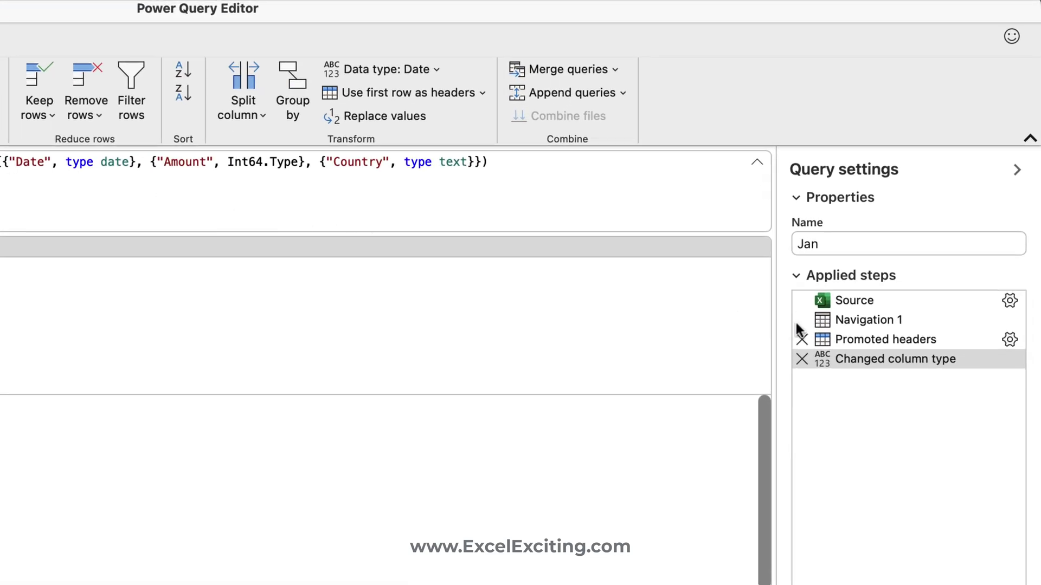
{"action": "mouse_move", "coordinate": [823, 304]}
{"action": "mouse_move", "coordinate": [825, 353]}
- Delete the last three applied steps, keep only the Data column, and expand it into Column1–Column3
{"action": "left_click", "coordinate": [803, 363]}
{"action": "left_click", "coordinate": [802, 340]}
{"action": "left_click", "coordinate": [802, 320]}
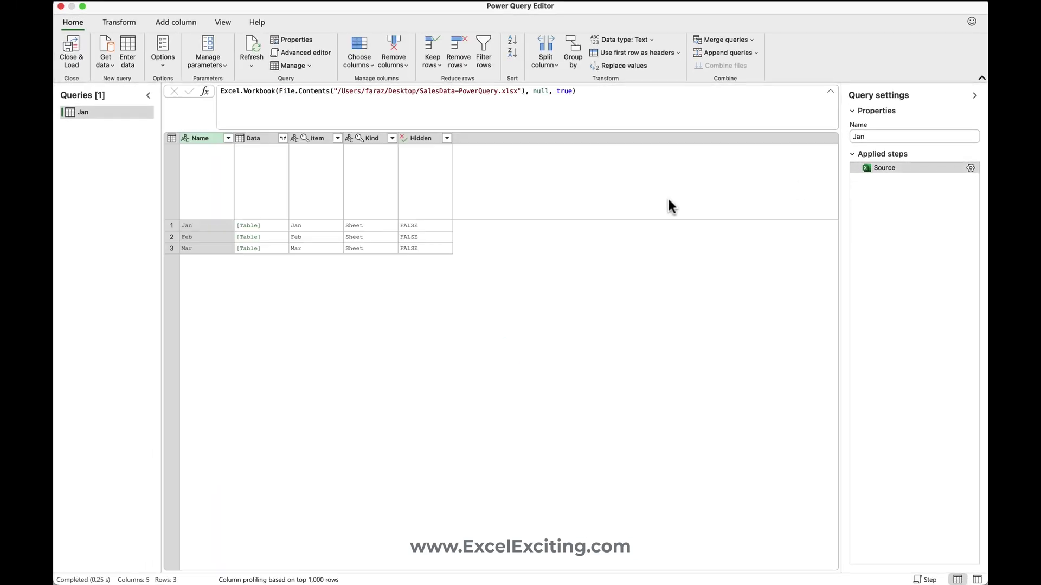
{"action": "left_click", "coordinate": [268, 142]}
{"action": "right_click", "coordinate": [268, 142]}
{"action": "left_click", "coordinate": [286, 172]}
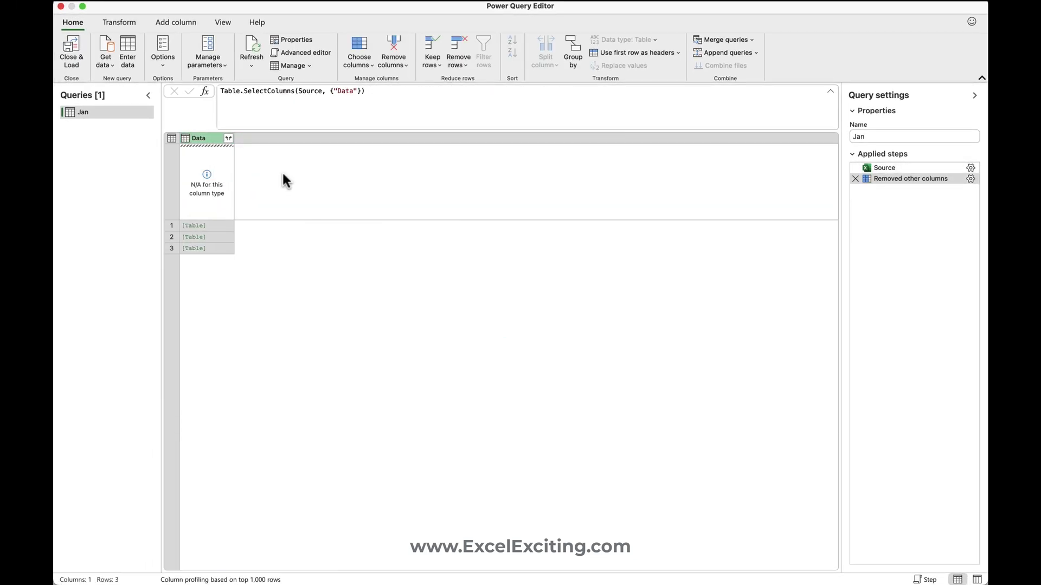
{"action": "left_click", "coordinate": [229, 138]}
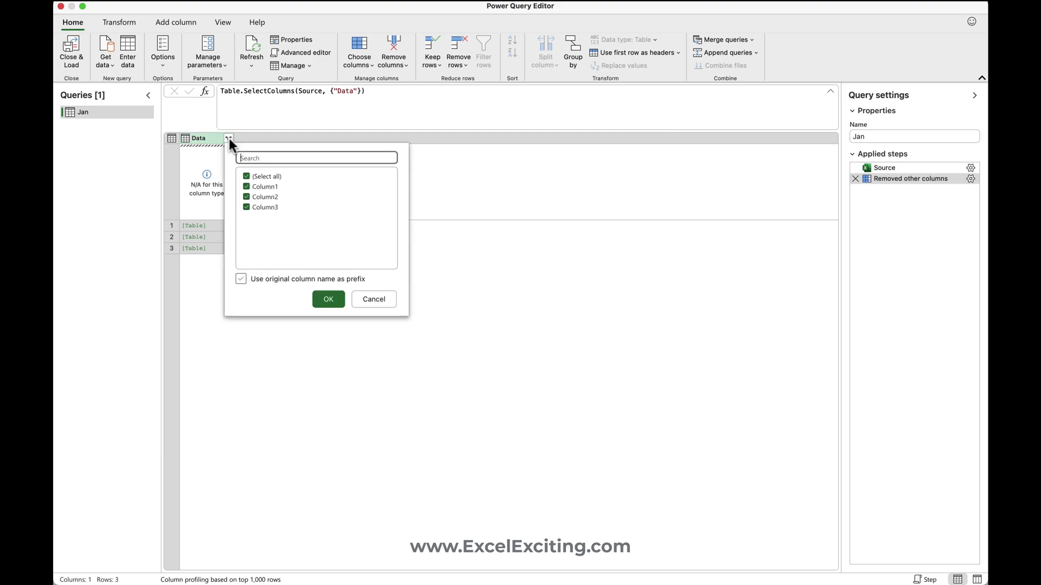
{"action": "left_click", "coordinate": [337, 301]}
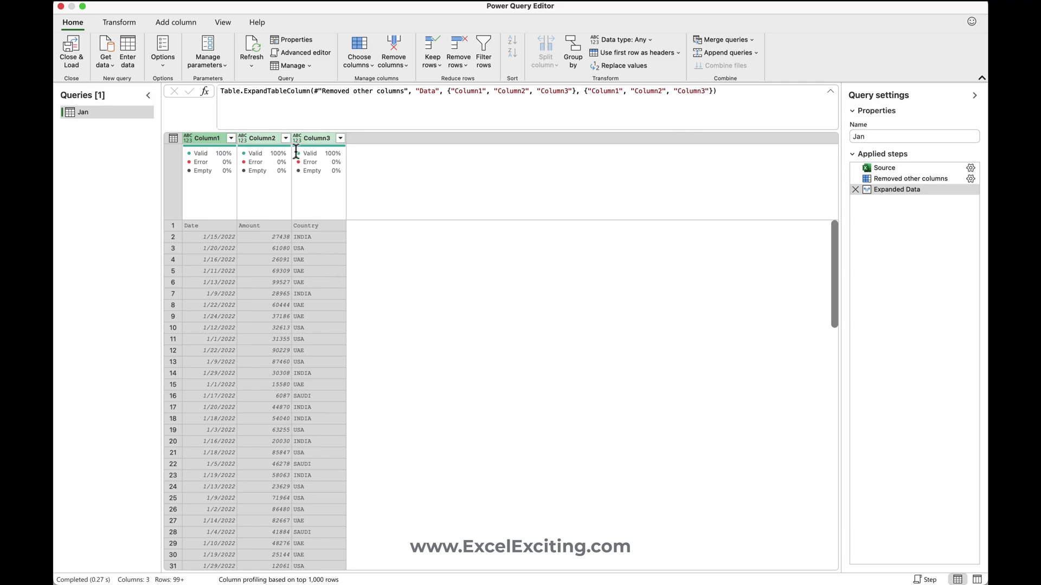
- Promote the first row to headers and filter out Country rows reading 'Country'
{"action": "left_click", "coordinate": [129, 21]}
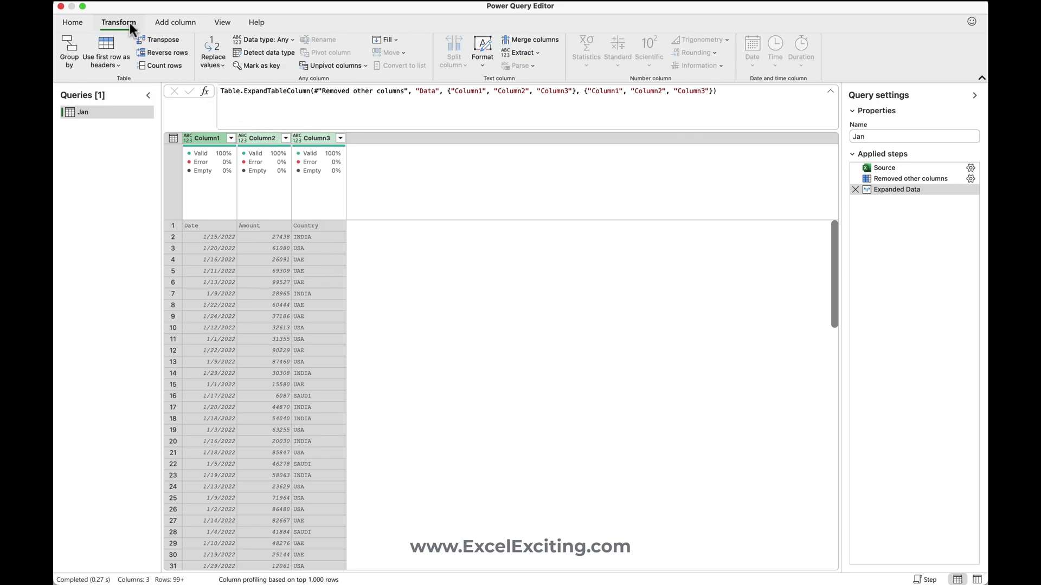
{"action": "left_click", "coordinate": [106, 49]}
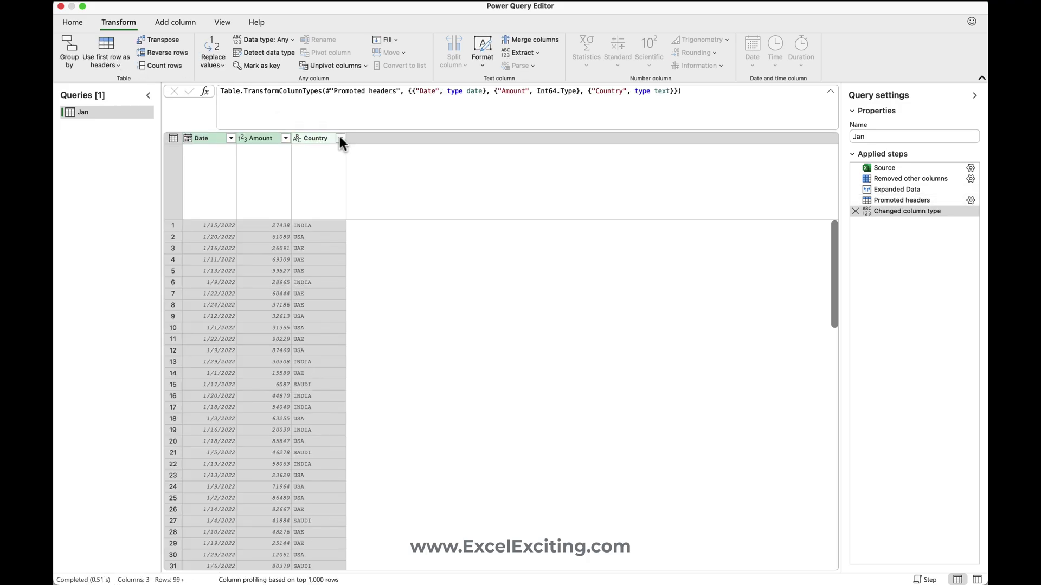
{"action": "left_click", "coordinate": [341, 139]}
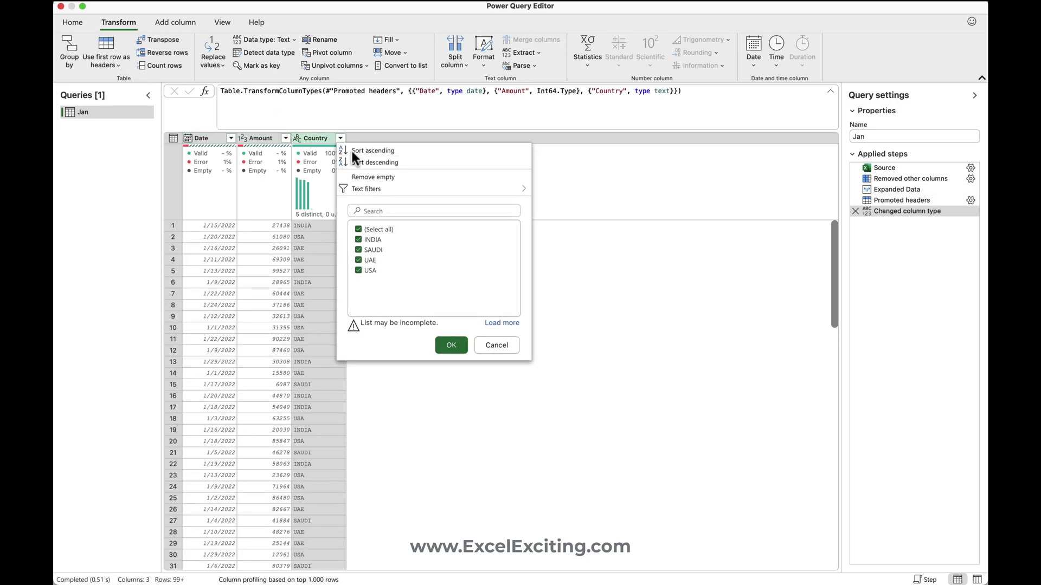
{"action": "left_click", "coordinate": [496, 324]}
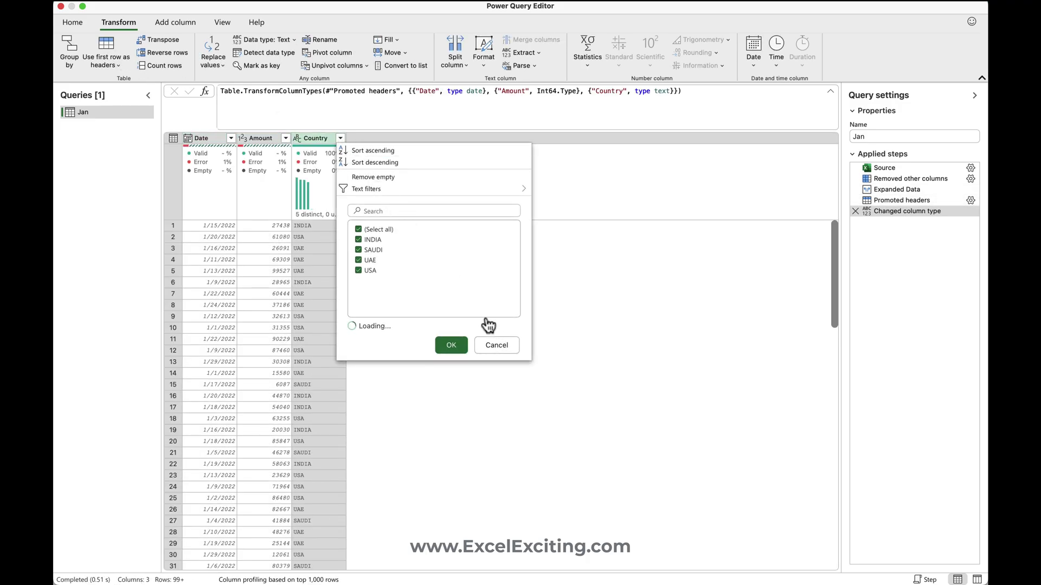
{"action": "left_click", "coordinate": [451, 345]}
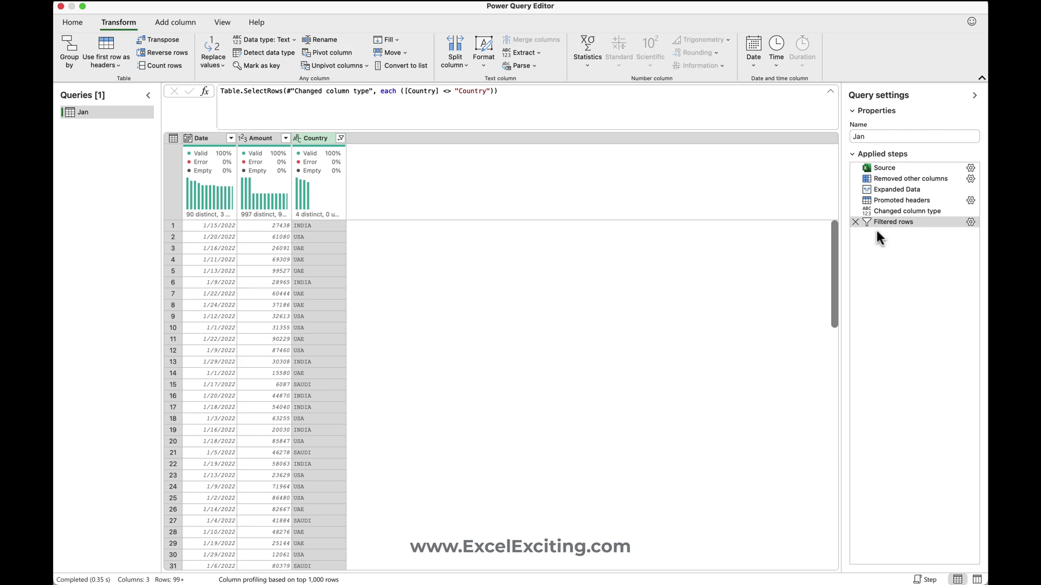
- Group the Jan query by Country with a new Count column counting rows
{"action": "left_click", "coordinate": [67, 50]}
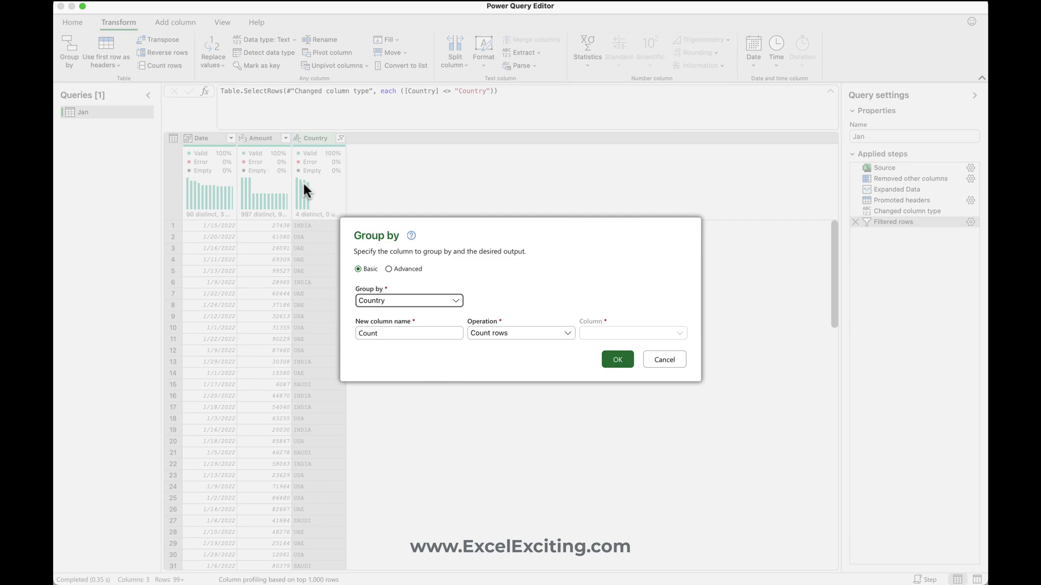
{"action": "left_click", "coordinate": [613, 364]}
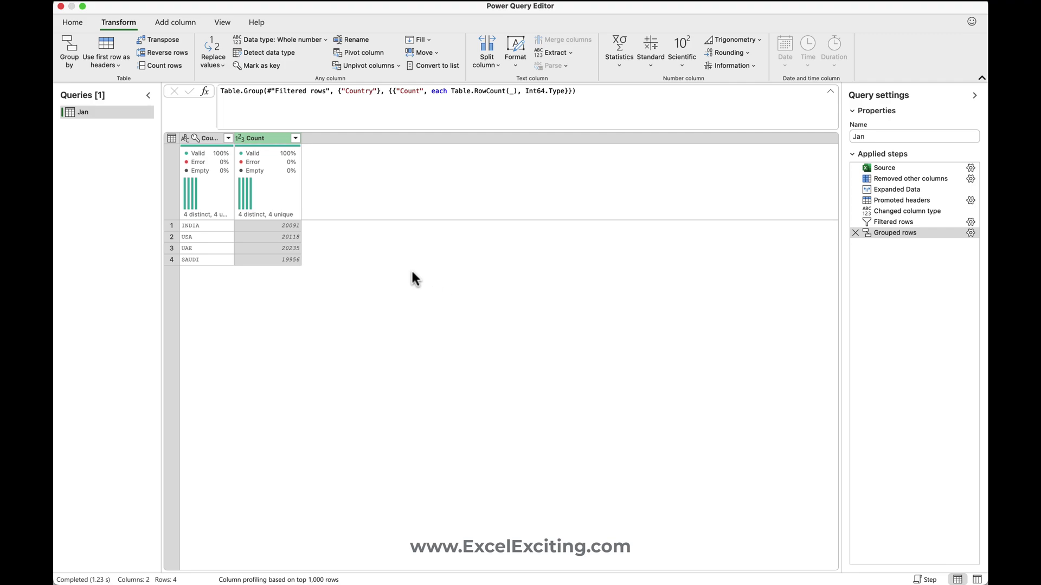
- Switch the script display to the full query script and review the Jan M code in Advanced editor
{"action": "left_click", "coordinate": [226, 23]}
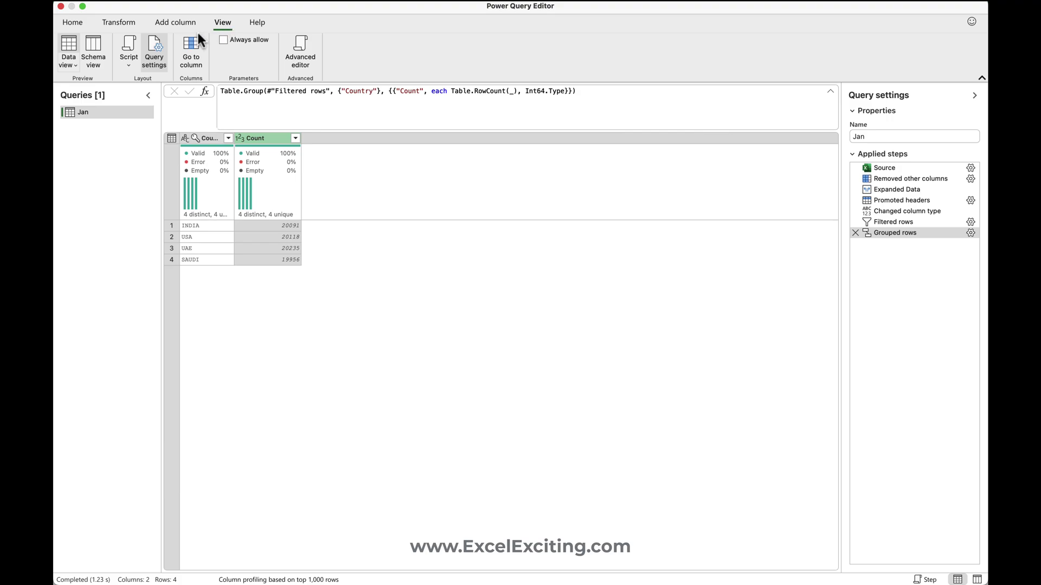
{"action": "left_click", "coordinate": [127, 54]}
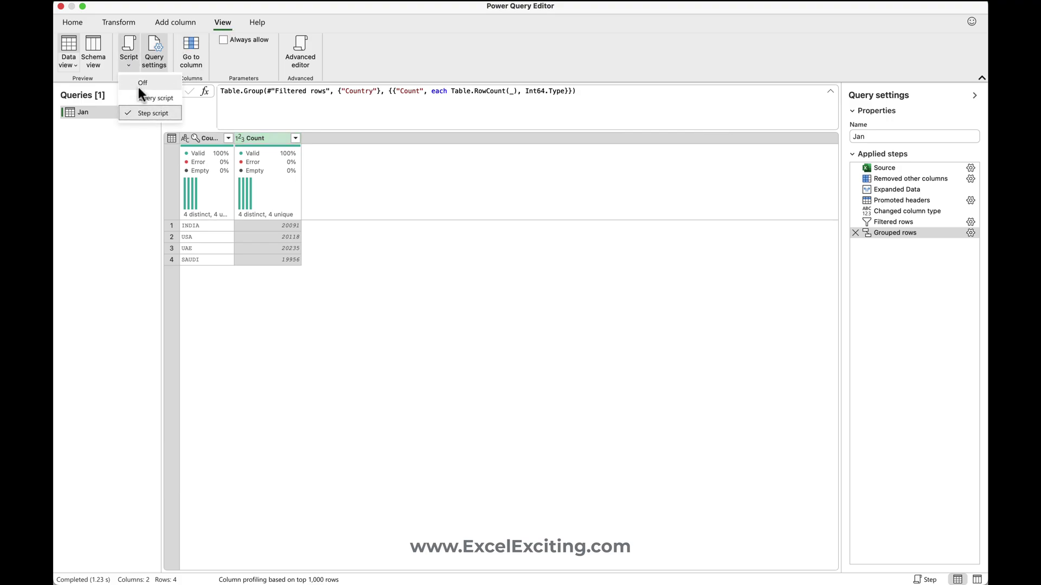
{"action": "left_click", "coordinate": [139, 92]}
{"action": "left_click", "coordinate": [132, 62]}
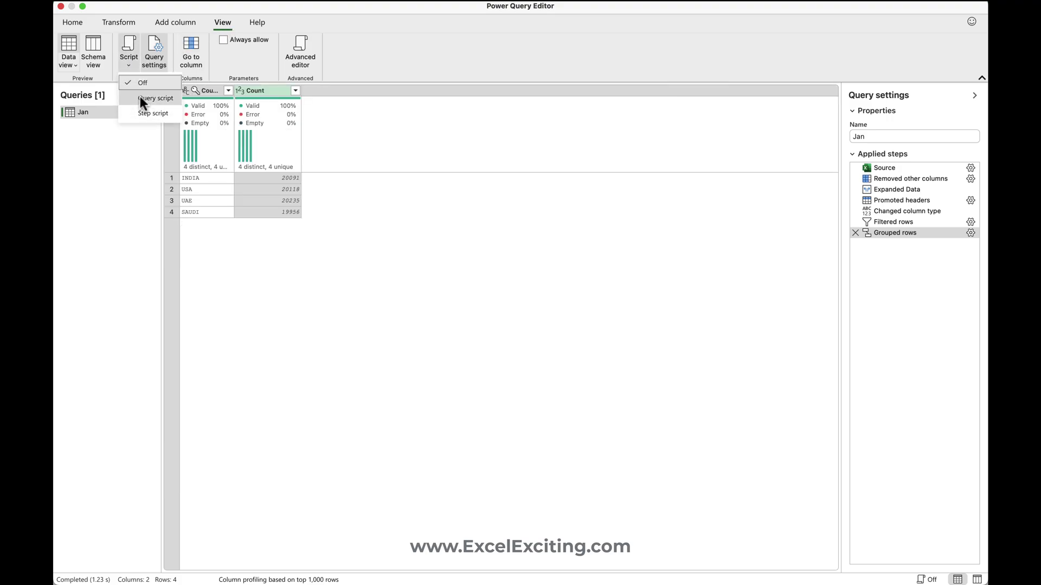
{"action": "left_click", "coordinate": [139, 95]}
{"action": "scroll", "coordinate": [317, 106], "scroll_direction": "down", "scroll_amount": 3}
{"action": "scroll", "coordinate": [317, 106], "scroll_direction": "up", "scroll_amount": 3}
{"action": "scroll", "coordinate": [317, 106], "scroll_direction": "down", "scroll_amount": 3}
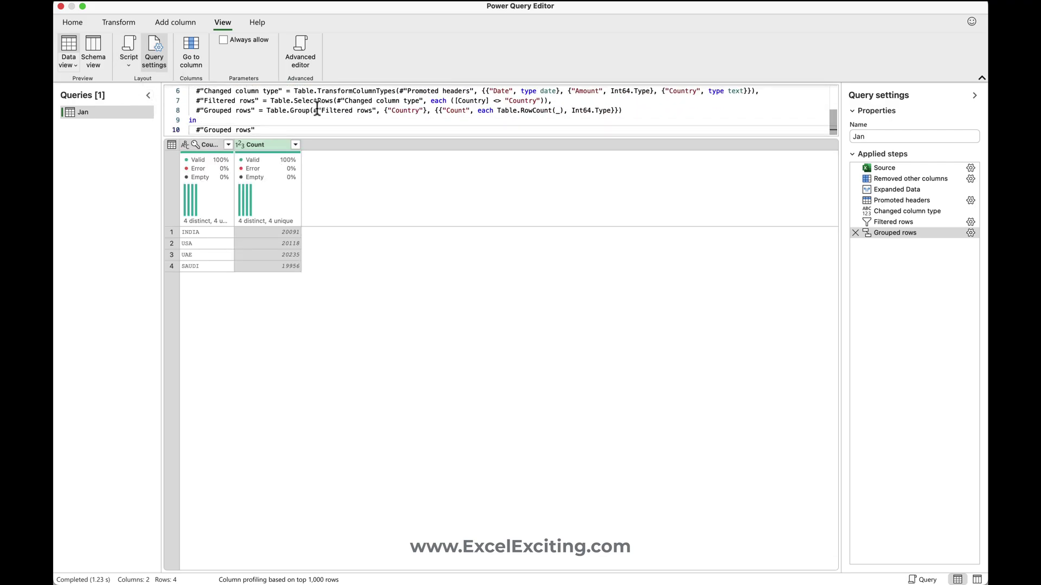
{"action": "scroll", "coordinate": [318, 106], "scroll_direction": "up", "scroll_amount": 3}
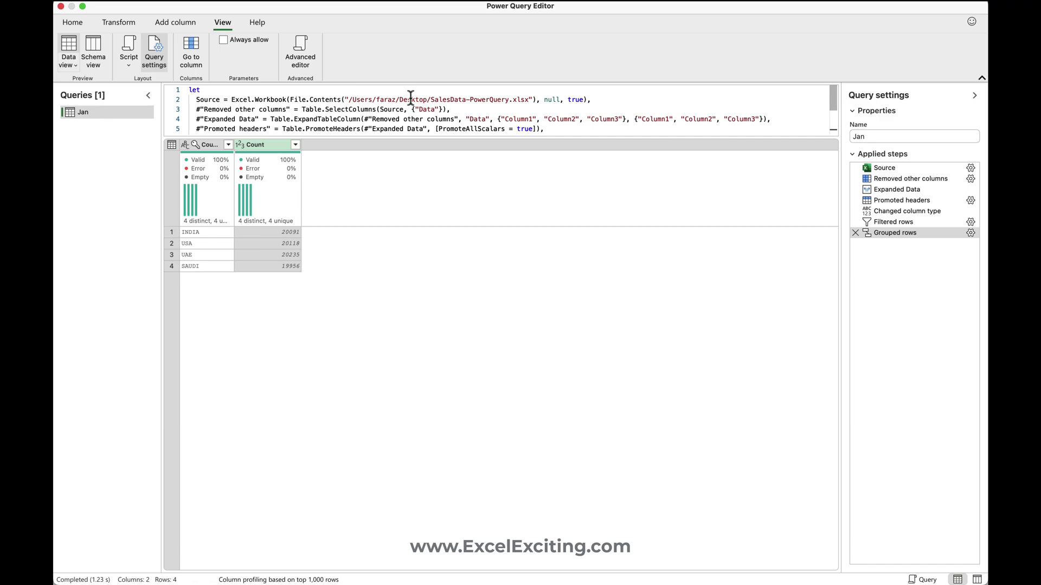
{"action": "scroll", "coordinate": [410, 97], "scroll_direction": "down", "scroll_amount": 3}
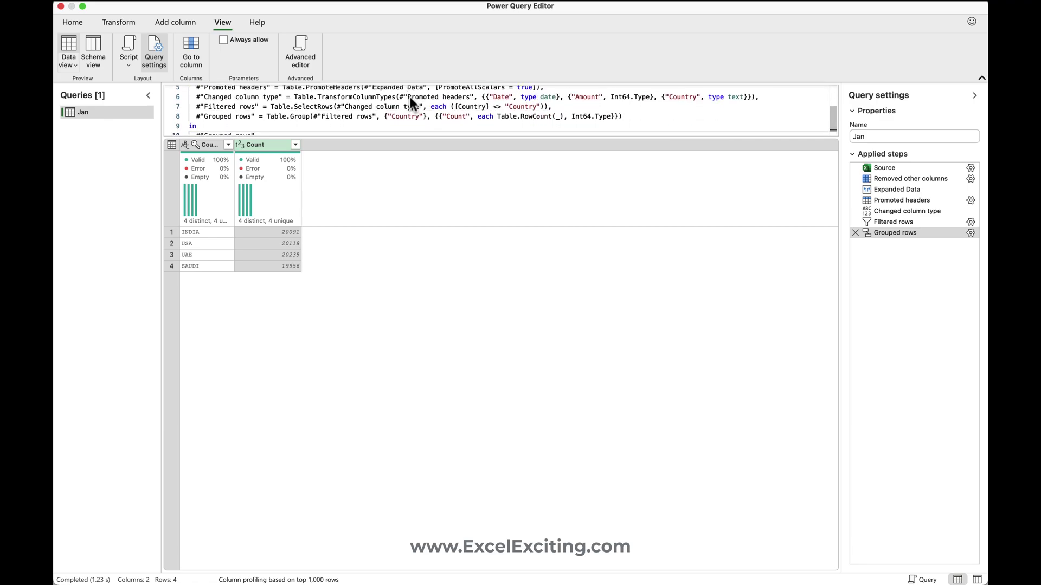
{"action": "left_click", "coordinate": [315, 53]}
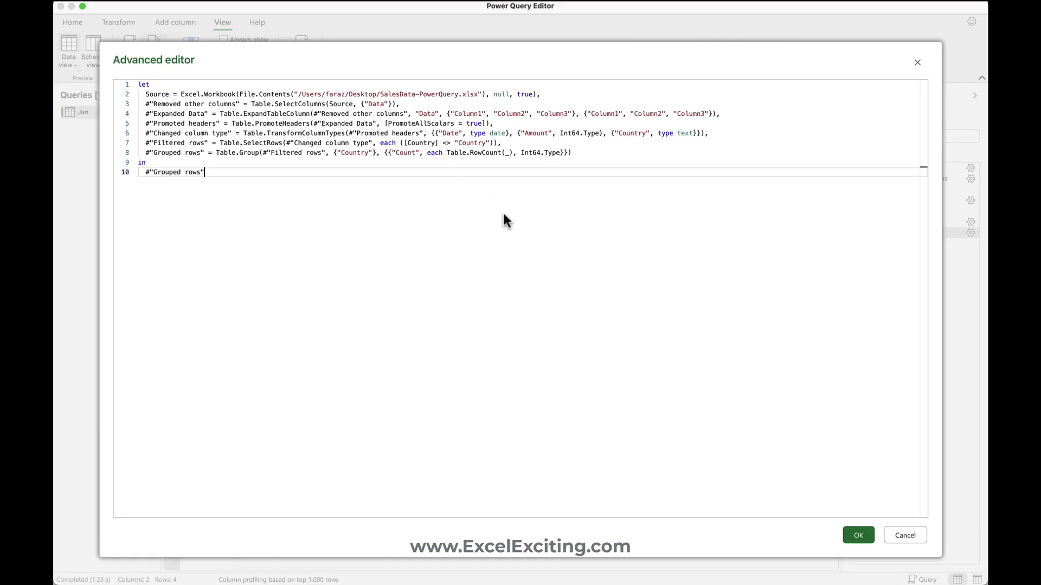
{"action": "left_click", "coordinate": [859, 534]}
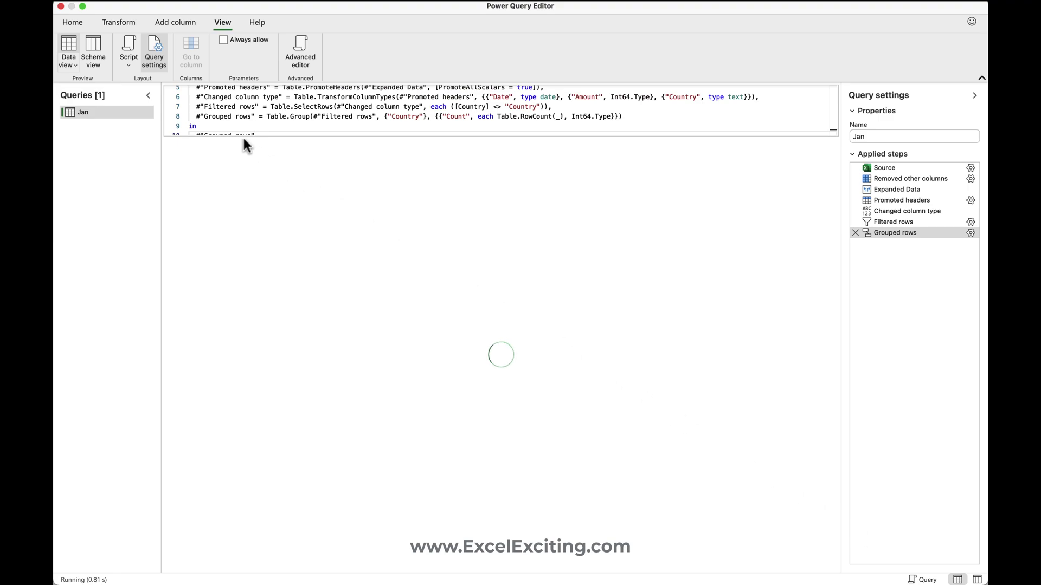
- Set the script display to Step script and preview the Filtered rows and Changed column type steps
{"action": "left_click", "coordinate": [127, 64]}
{"action": "left_click", "coordinate": [142, 112]}
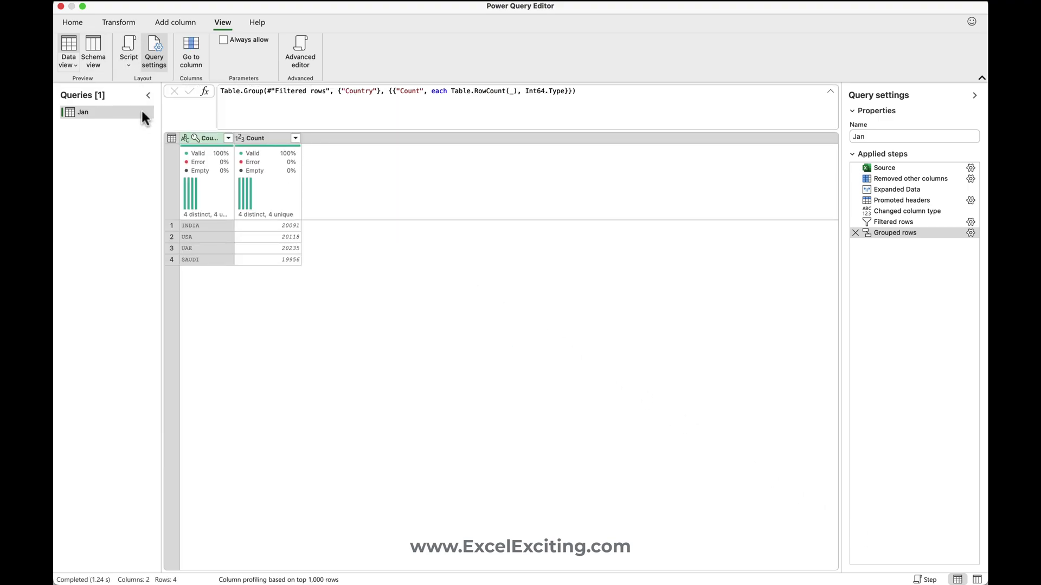
{"action": "left_click", "coordinate": [128, 64]}
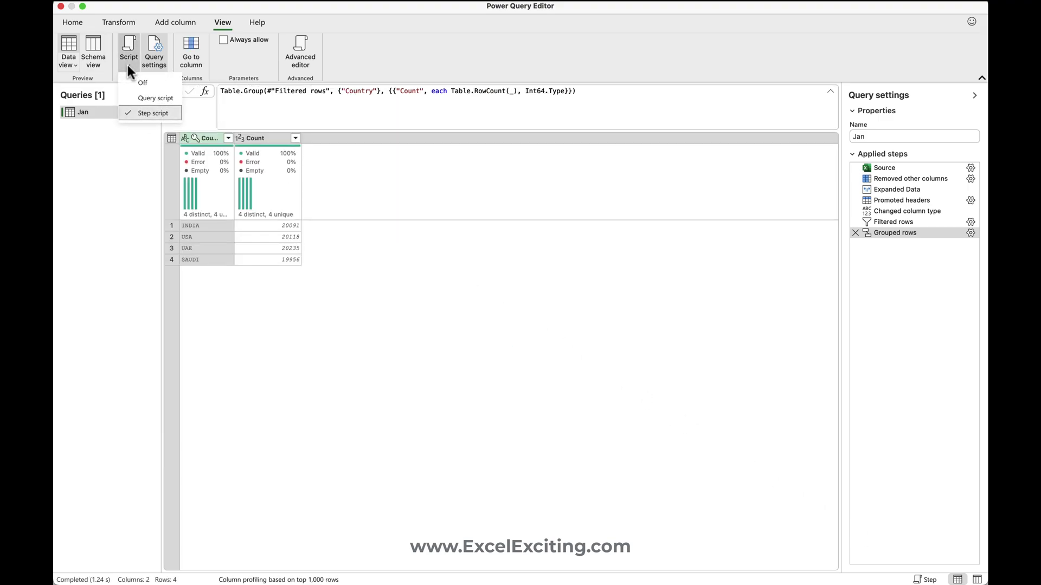
{"action": "left_click", "coordinate": [128, 64]}
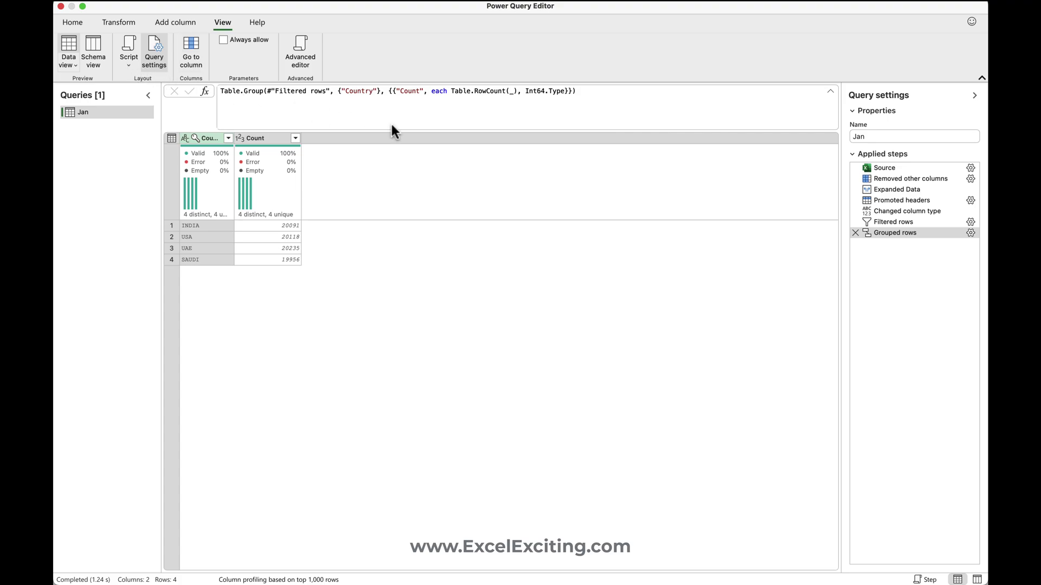
{"action": "left_click", "coordinate": [895, 223]}
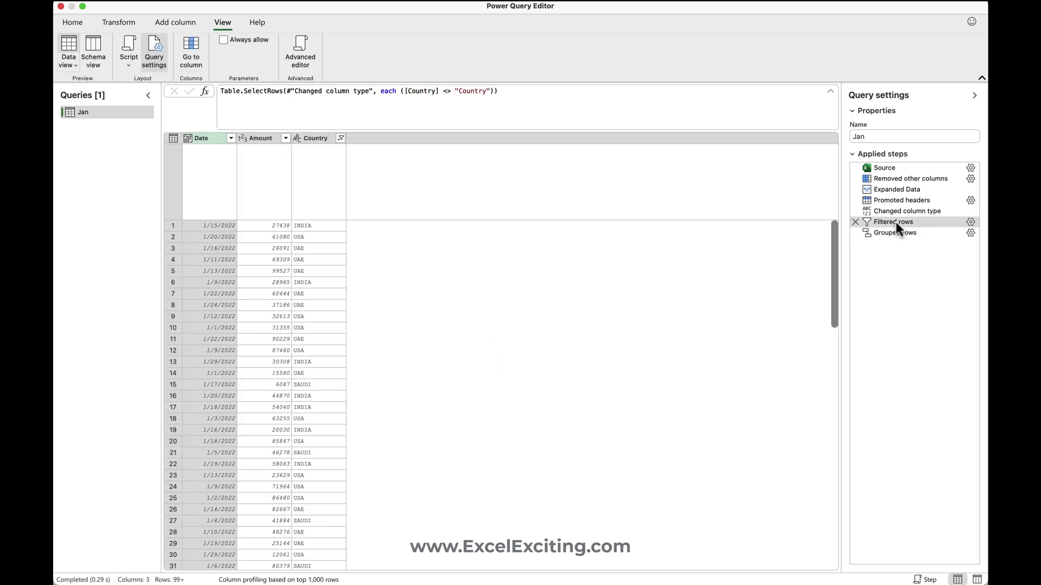
{"action": "left_click", "coordinate": [903, 211]}
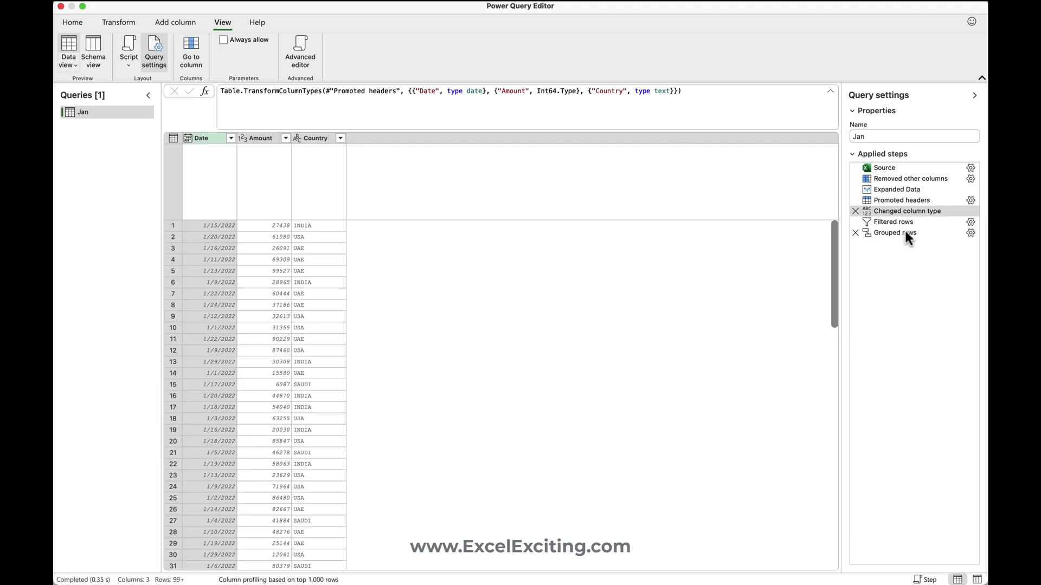
- Delete the Grouped rows step in Schema view so the query ends at Filtered rows
{"action": "left_click", "coordinate": [904, 233]}
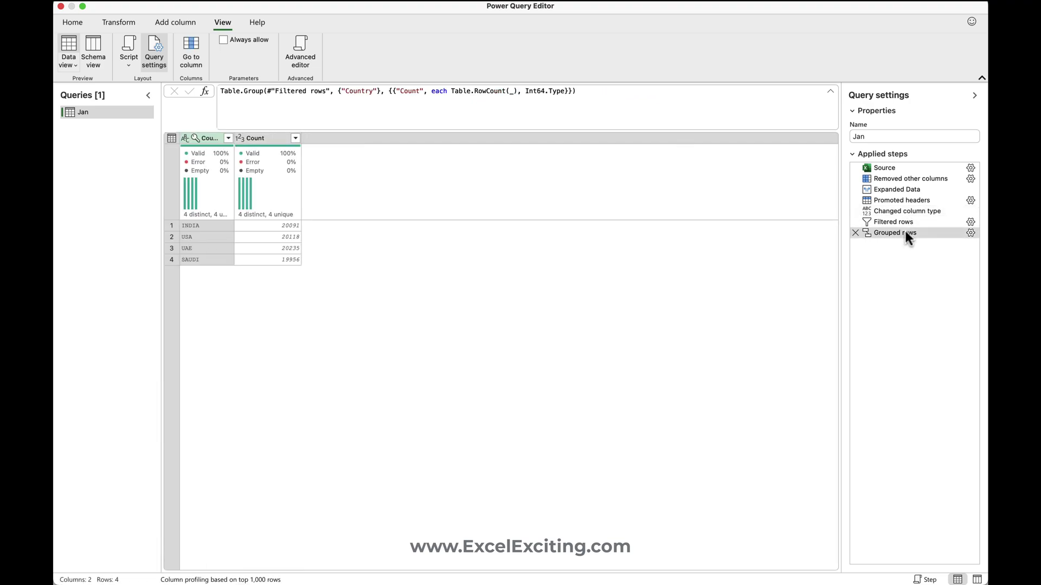
{"action": "left_click", "coordinate": [92, 52]}
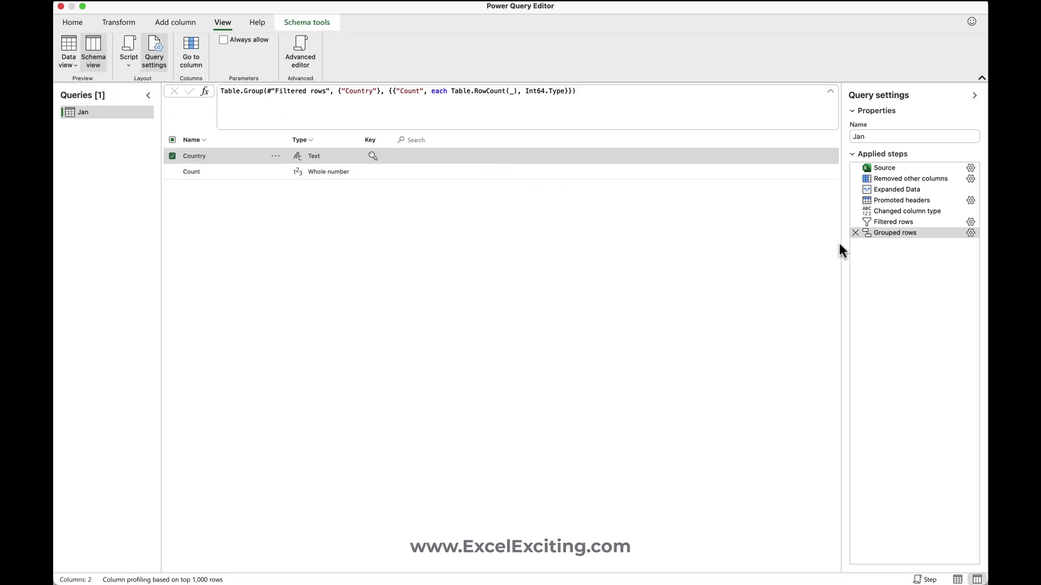
{"action": "key", "text": "Delete"}
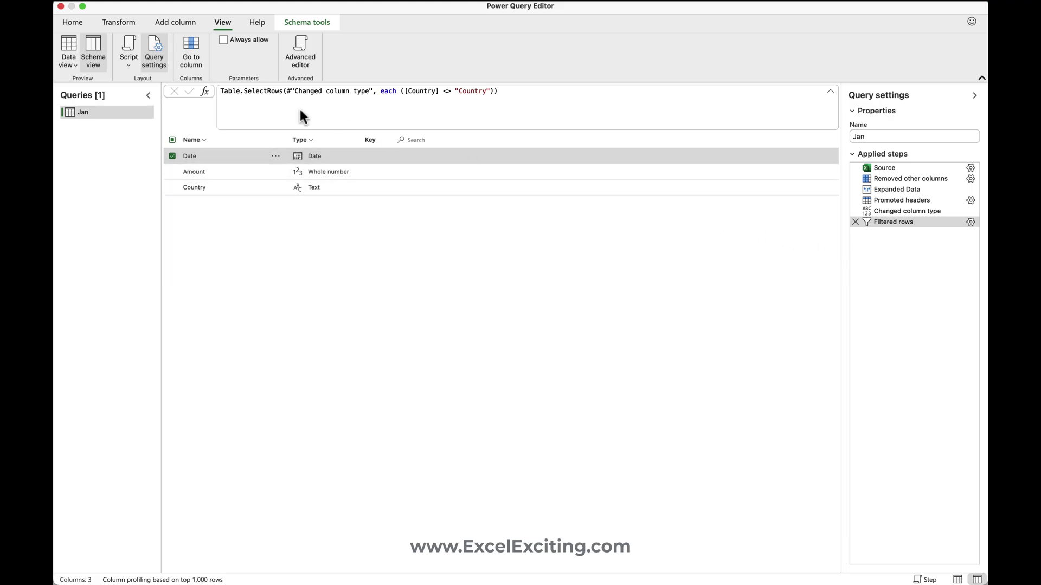
{"action": "left_click", "coordinate": [76, 53]}
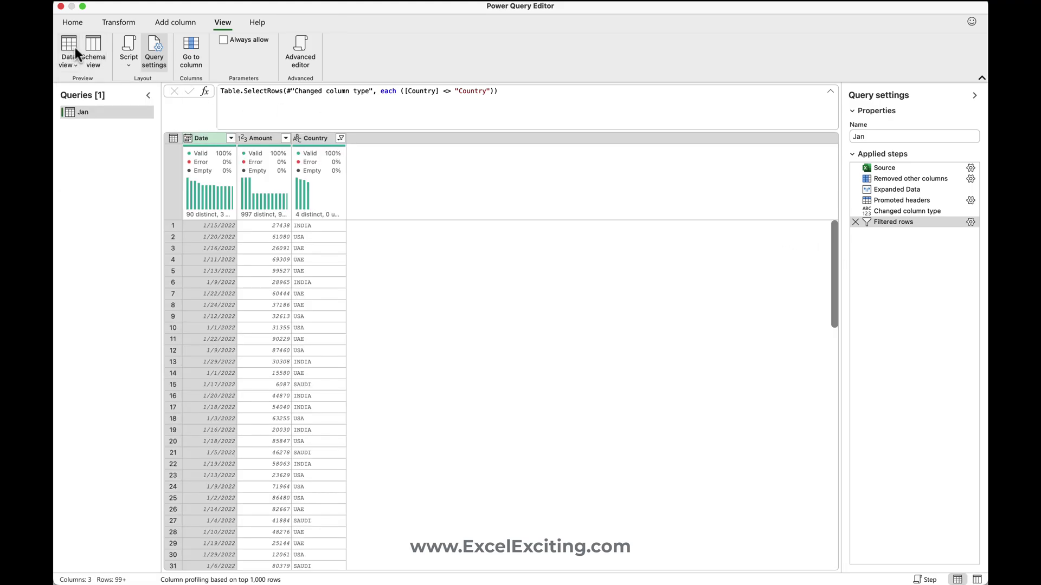
{"action": "left_click", "coordinate": [93, 46]}
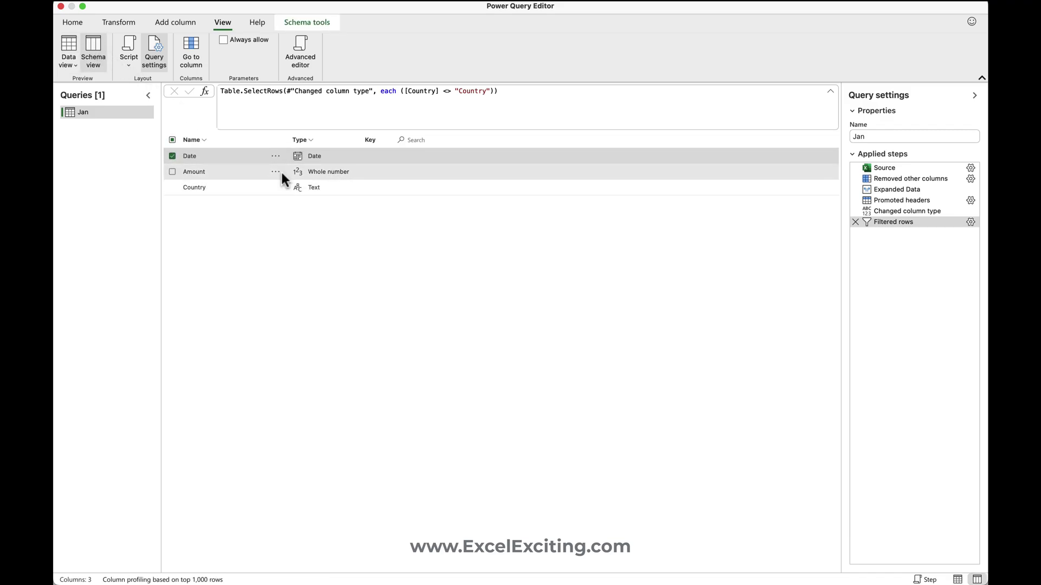
- Inspect the Amount and Country column action menus and data type choices without changing anything
{"action": "left_click", "coordinate": [255, 171]}
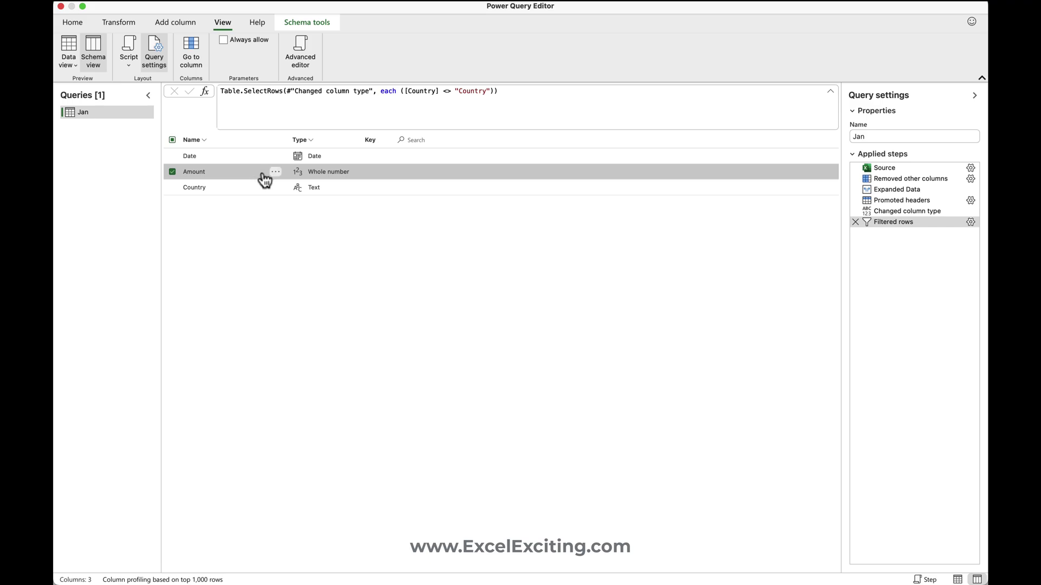
{"action": "left_click", "coordinate": [276, 172]}
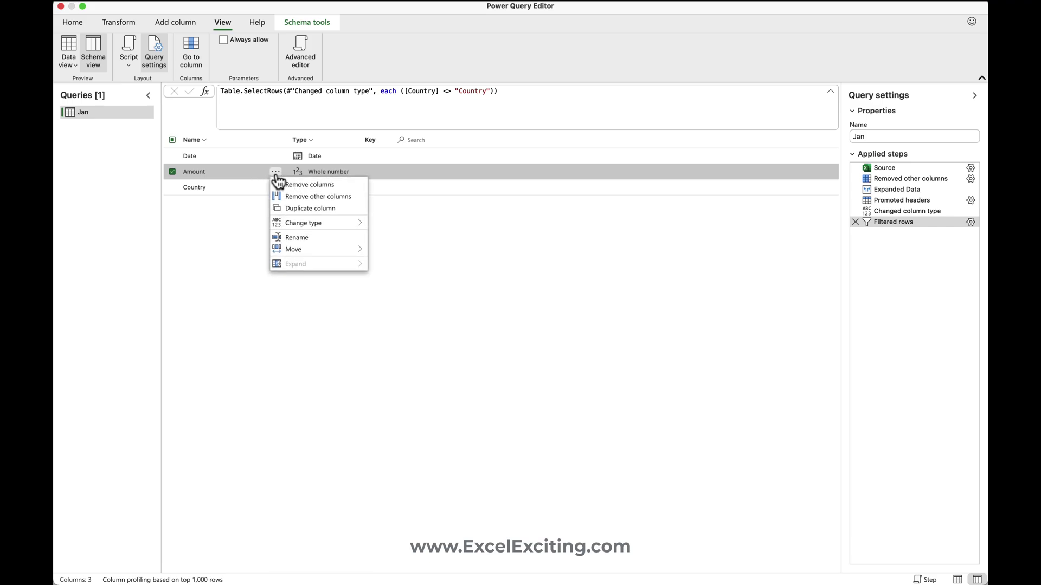
{"action": "mouse_move", "coordinate": [318, 230]}
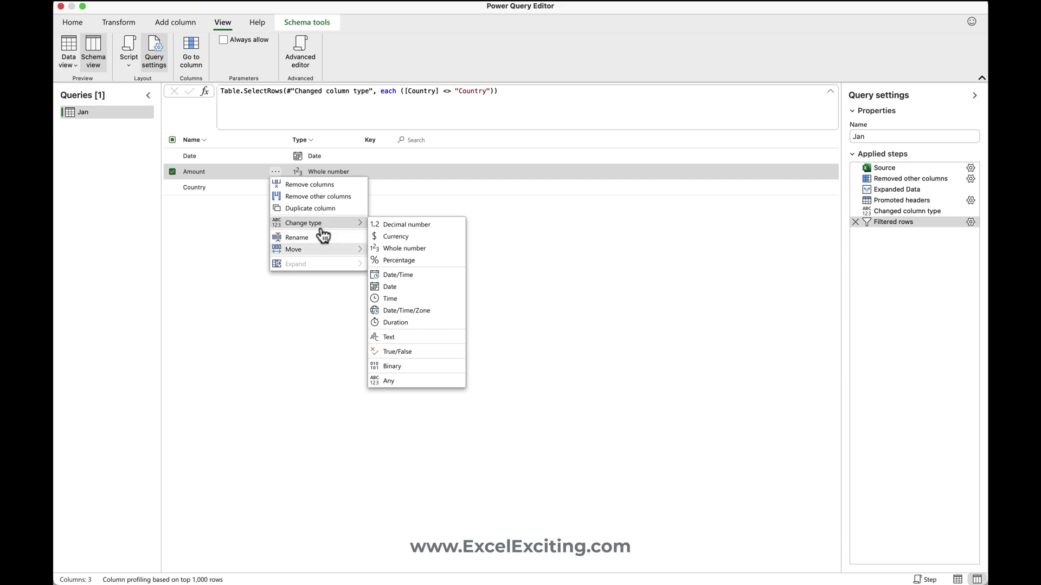
{"action": "mouse_move", "coordinate": [317, 254]}
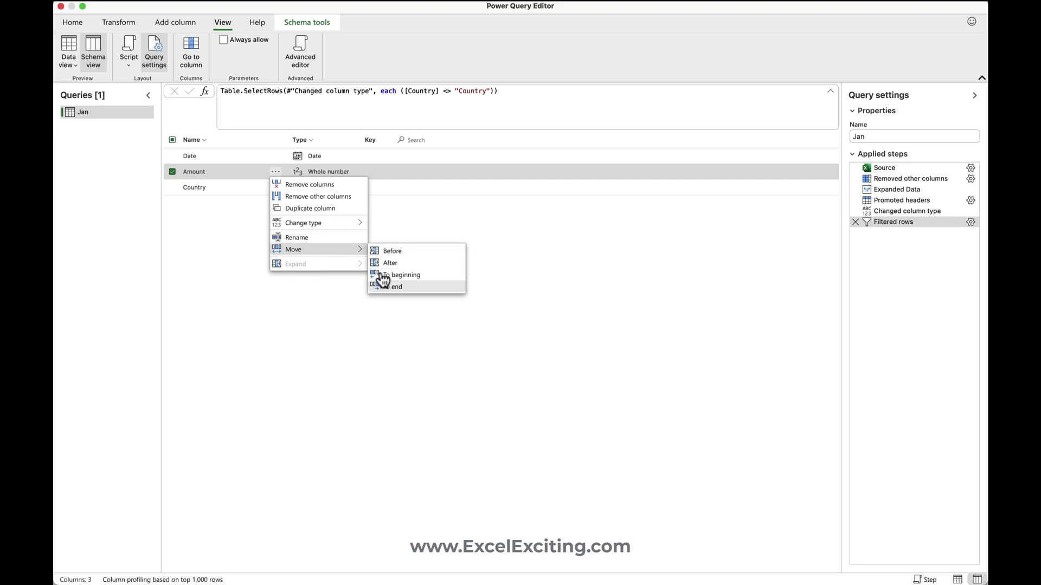
{"action": "left_click", "coordinate": [190, 244]}
{"action": "left_click", "coordinate": [275, 187]}
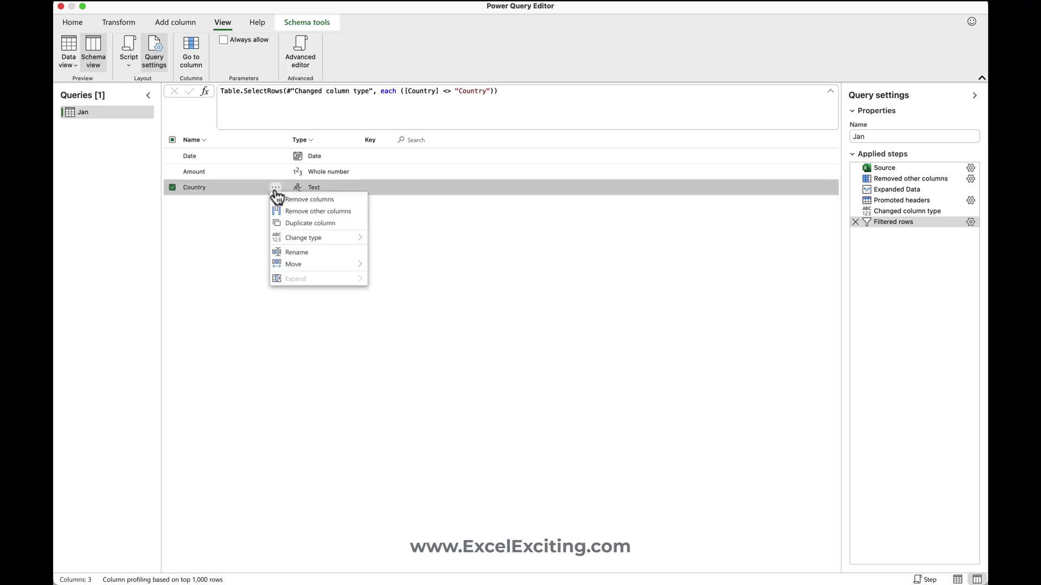
{"action": "key", "text": "Down"}
{"action": "key", "text": "Down"}
{"action": "key", "text": "Down"}
{"action": "key", "text": "Down"}
{"action": "key", "text": "Right"}
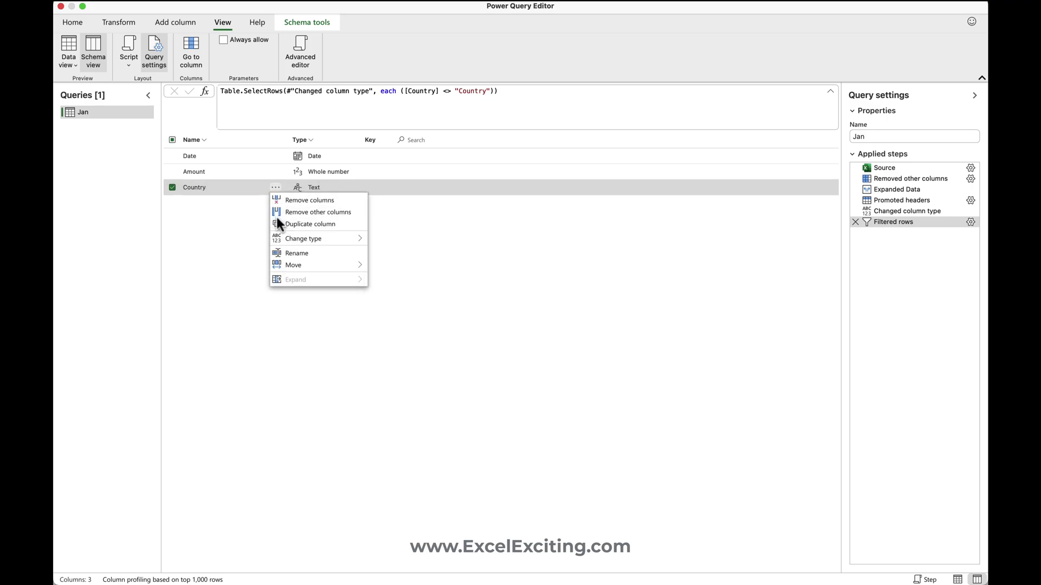
{"action": "mouse_move", "coordinate": [278, 239]}
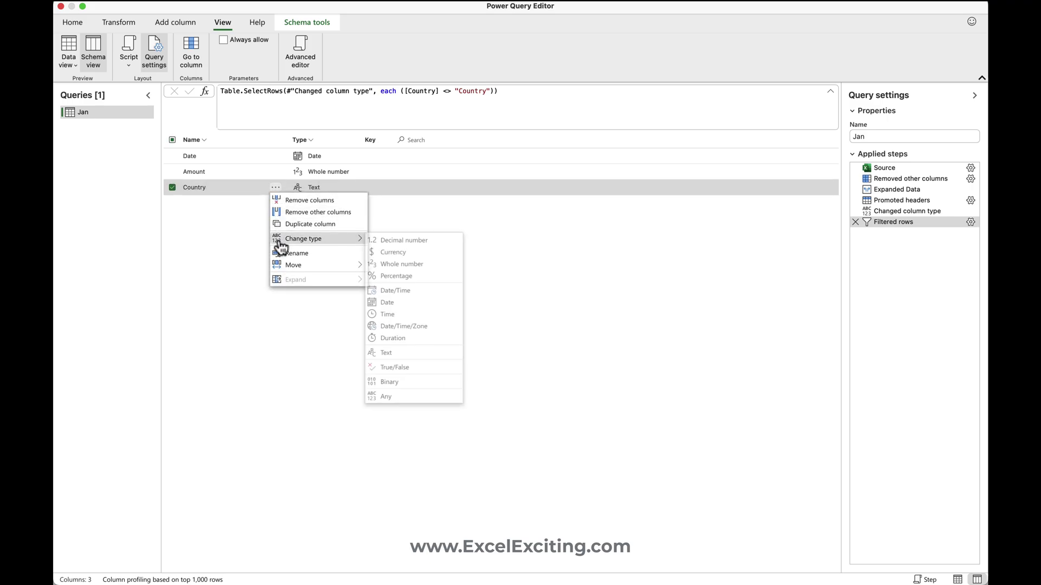
{"action": "left_click", "coordinate": [206, 298]}
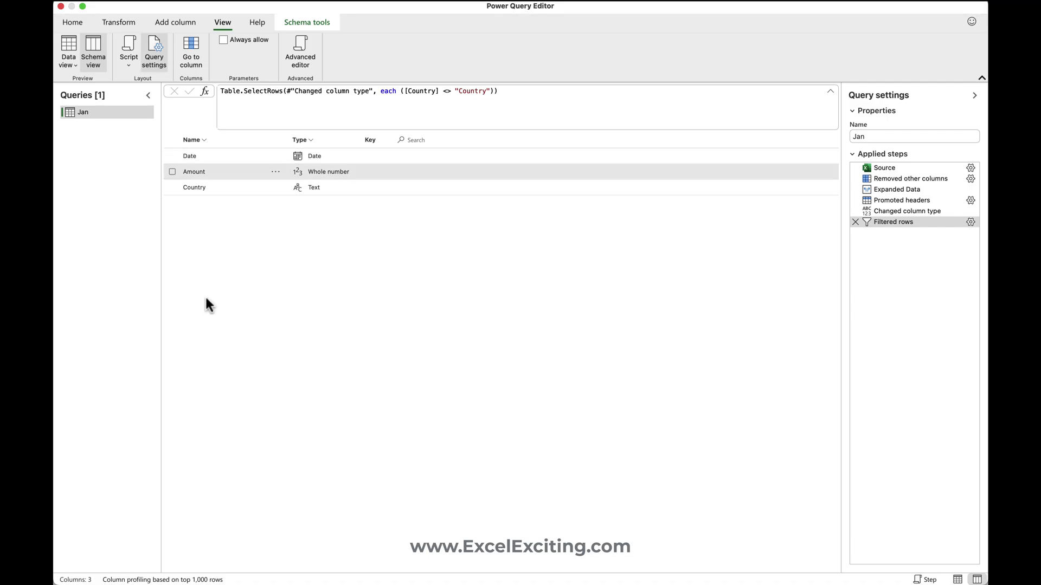
- Browse the Home, Transform, Add column and View ribbons, then return to Data view with profiling
{"action": "left_click", "coordinate": [86, 22]}
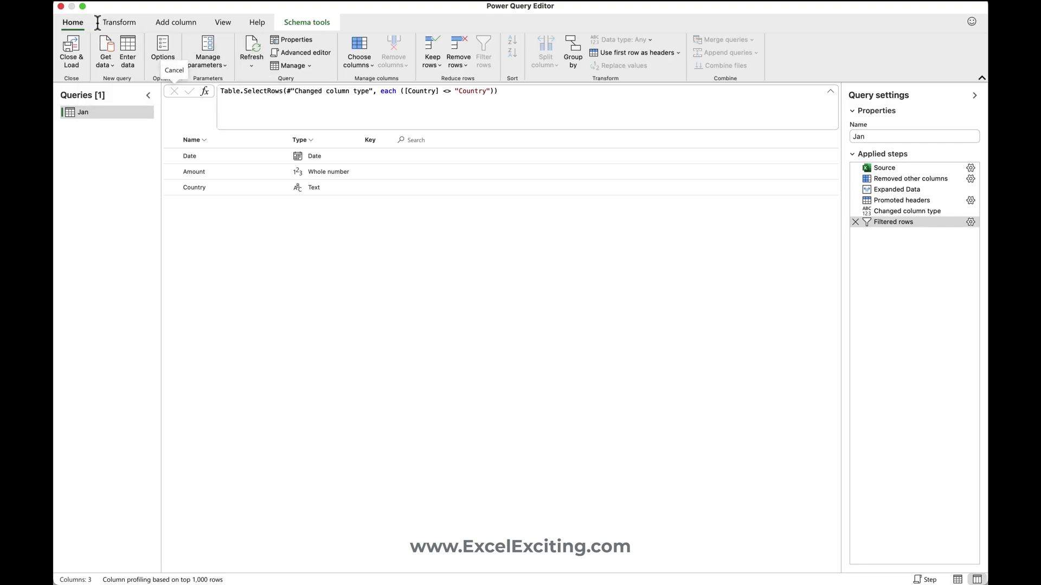
{"action": "left_click", "coordinate": [137, 28]}
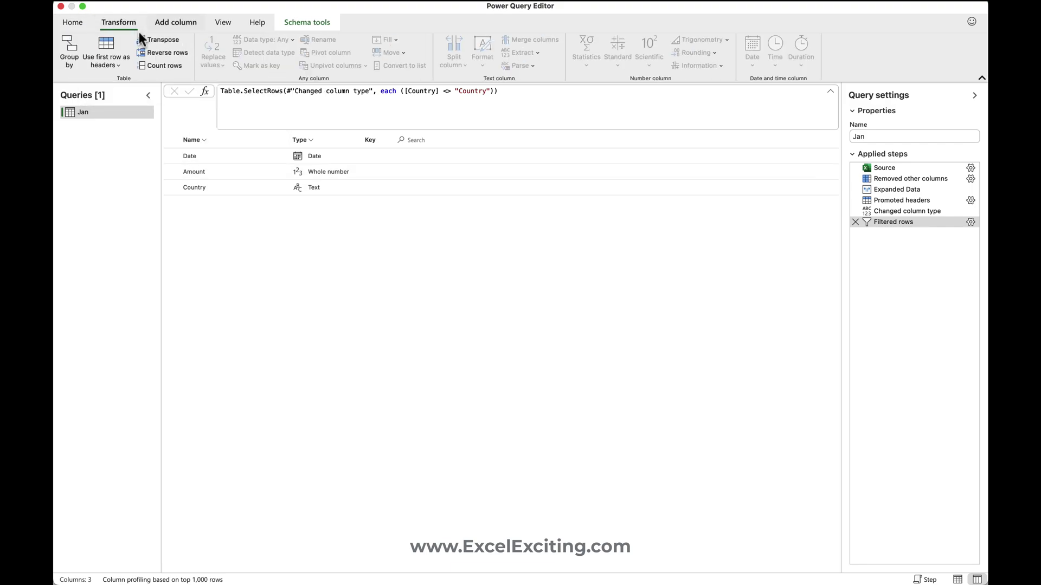
{"action": "key", "text": "Right"}
{"action": "left_click", "coordinate": [97, 27]}
{"action": "left_click", "coordinate": [234, 24]}
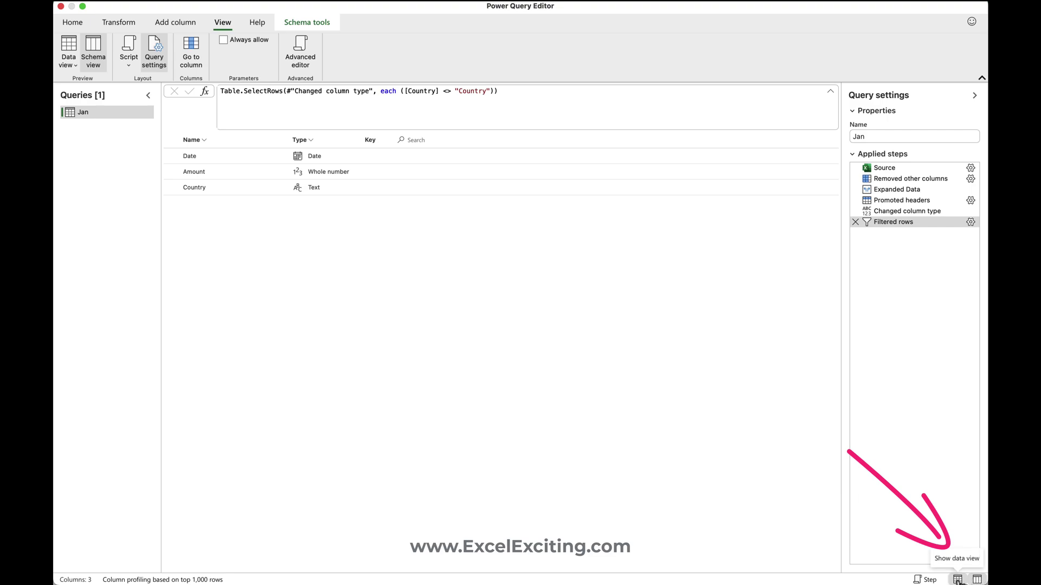
{"action": "left_click", "coordinate": [958, 580]}
{"action": "left_click", "coordinate": [976, 579]}
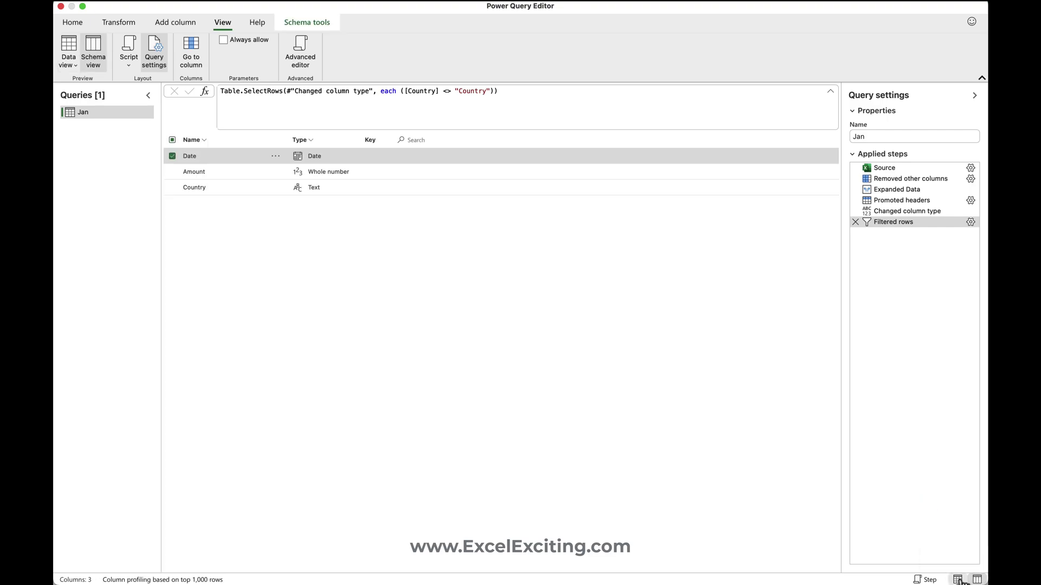
{"action": "left_click", "coordinate": [958, 579]}
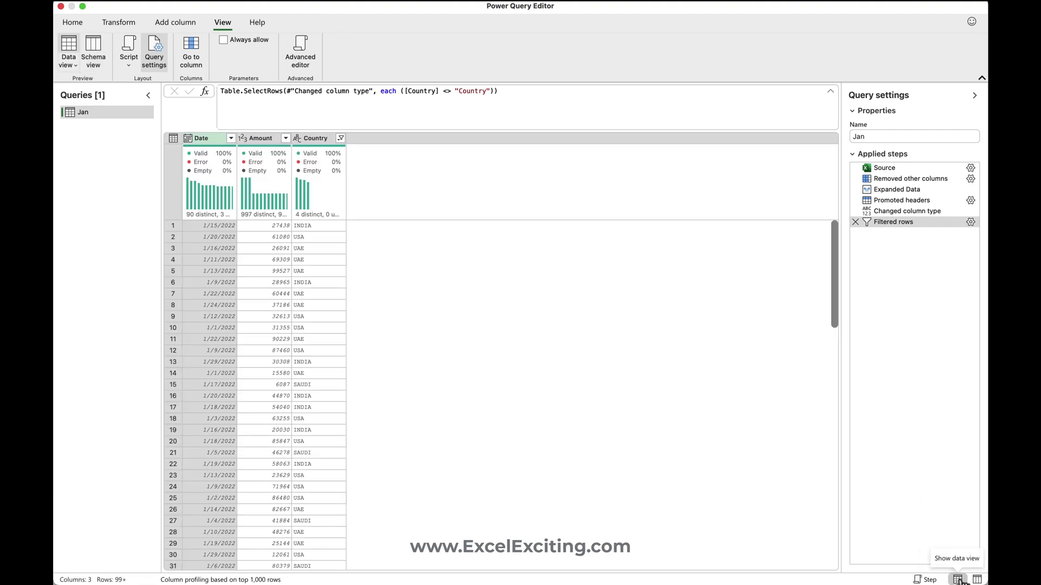
- Mark the Country column as the Jan query's key column
{"action": "left_click", "coordinate": [313, 140]}
{"action": "left_click", "coordinate": [115, 21]}
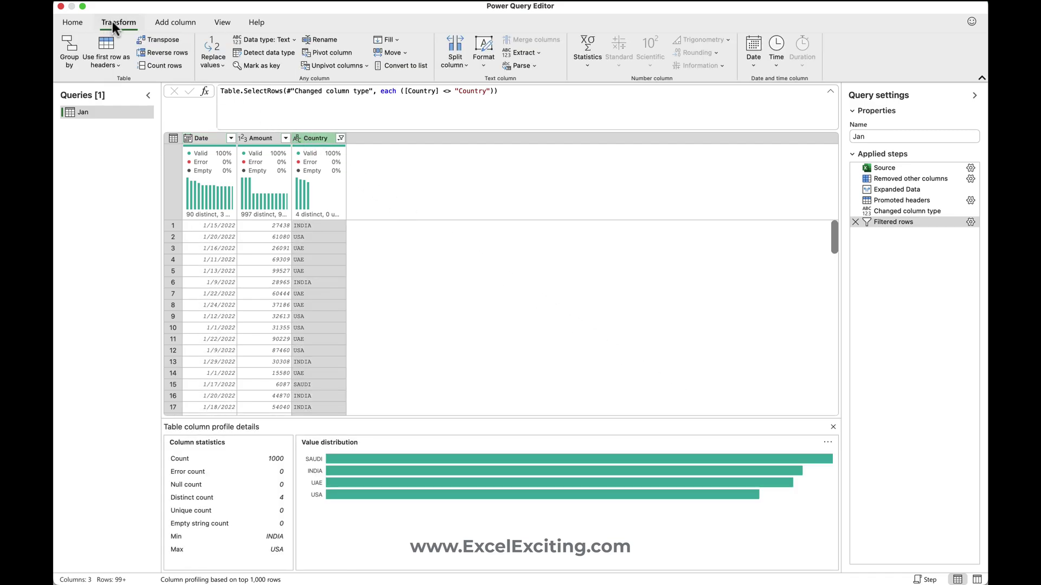
{"action": "left_click", "coordinate": [247, 67]}
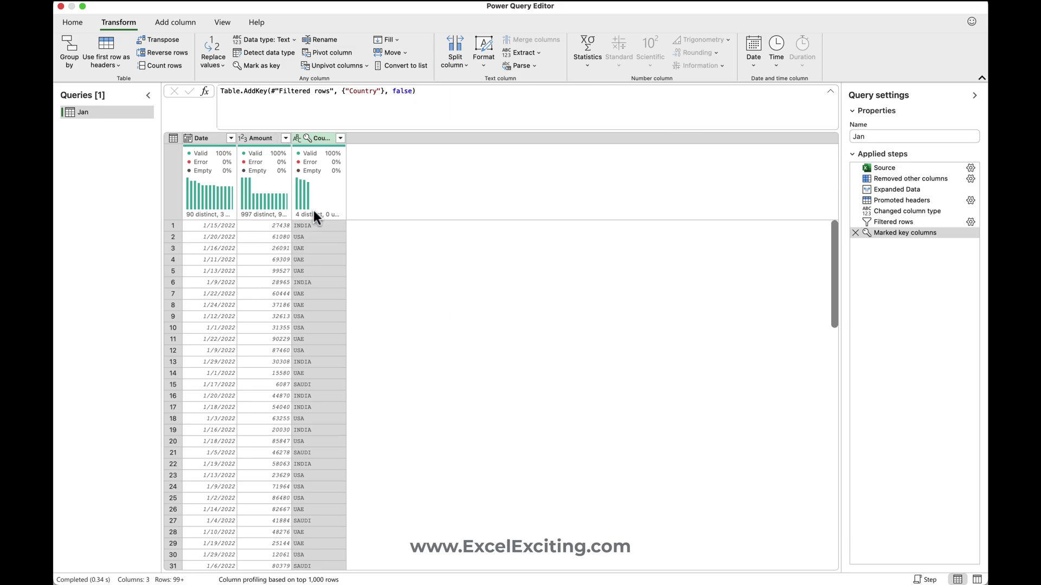
{"action": "mouse_move", "coordinate": [313, 210]}
- In Schema view, search the column list for 'amou', then reset the view
{"action": "left_click", "coordinate": [977, 580]}
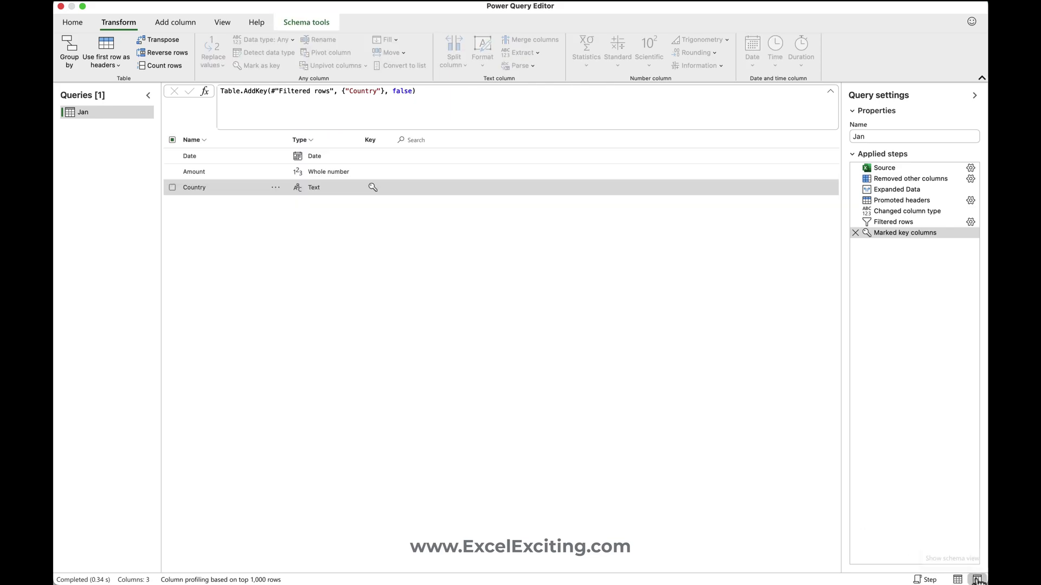
{"action": "left_click", "coordinate": [378, 190]}
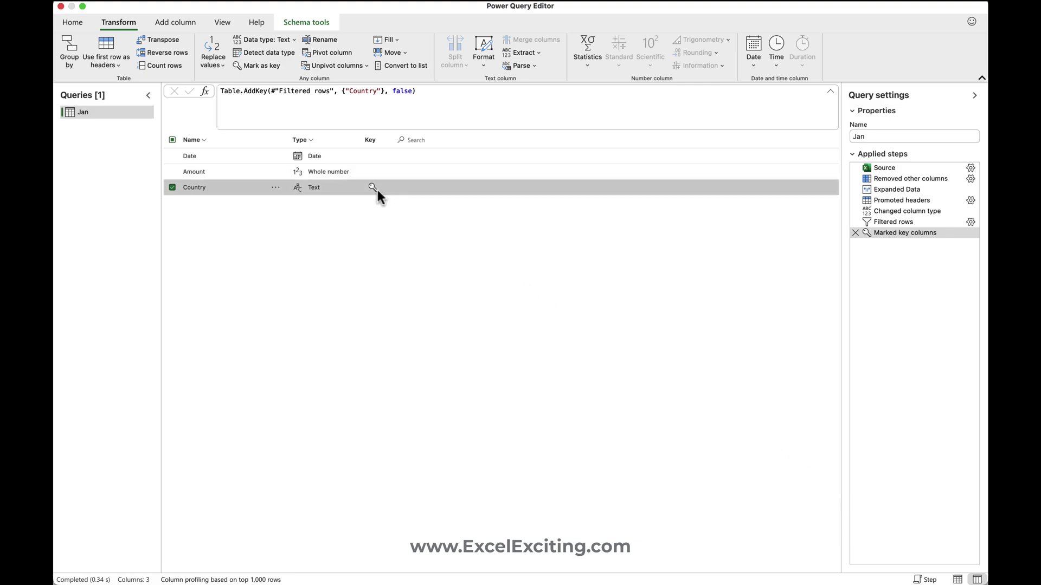
{"action": "left_click", "coordinate": [433, 139]}
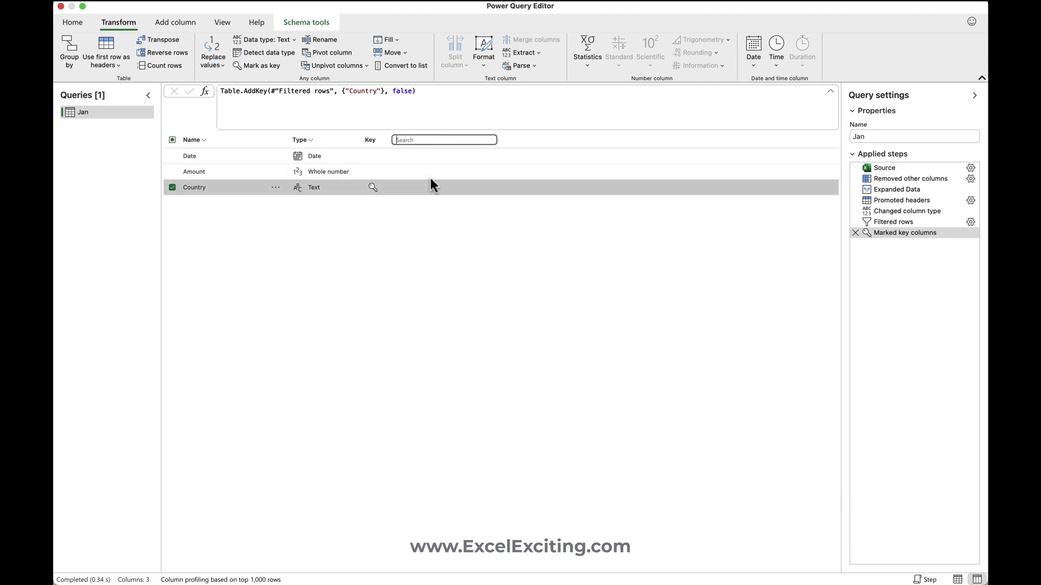
{"action": "type", "text": "amou"}
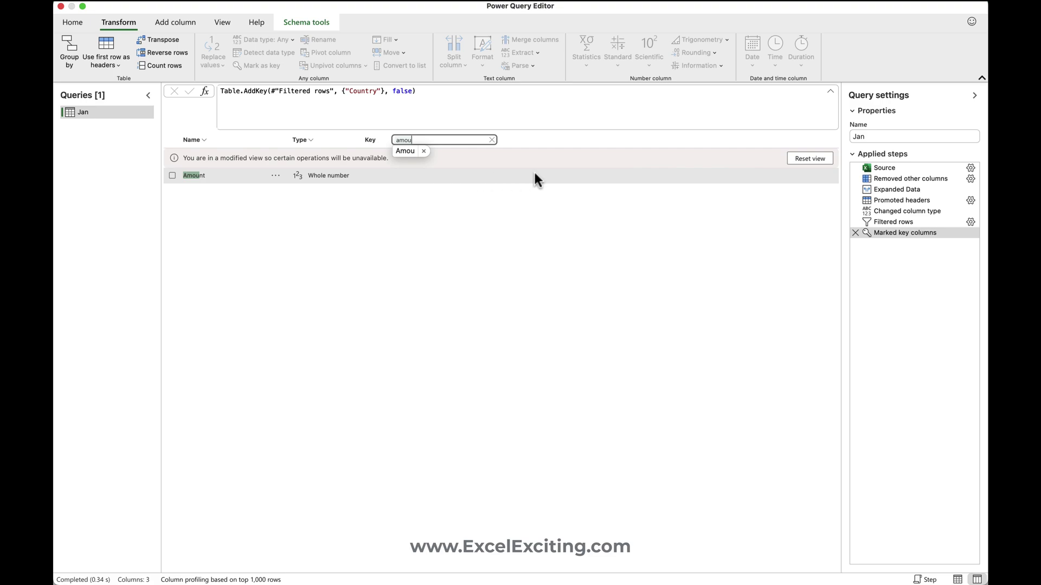
{"action": "left_click", "coordinate": [819, 164]}
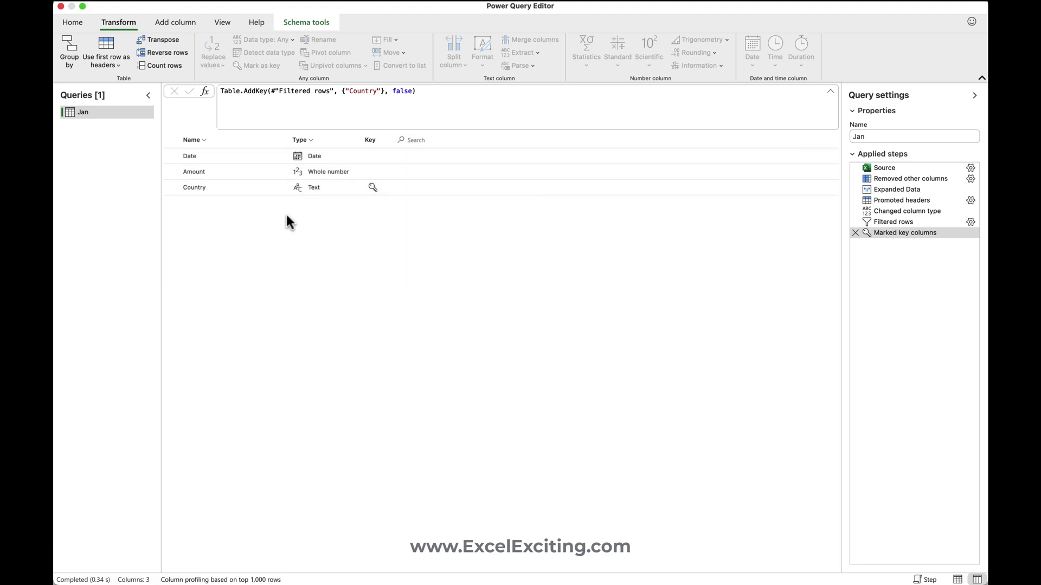
- Refresh the Jan query preview from Home and switch back to Data view
{"action": "left_click", "coordinate": [76, 24]}
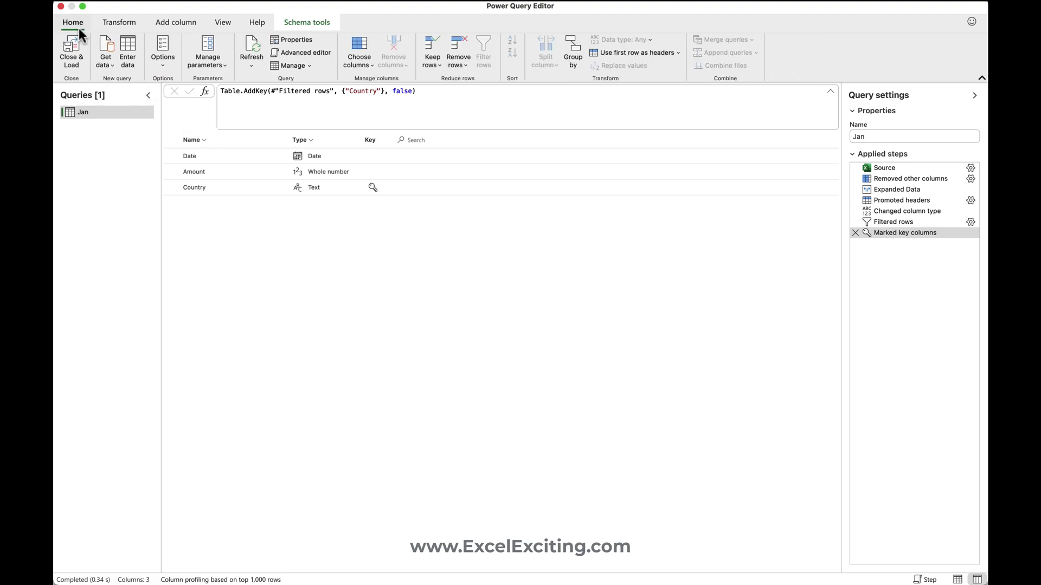
{"action": "left_click", "coordinate": [250, 48]}
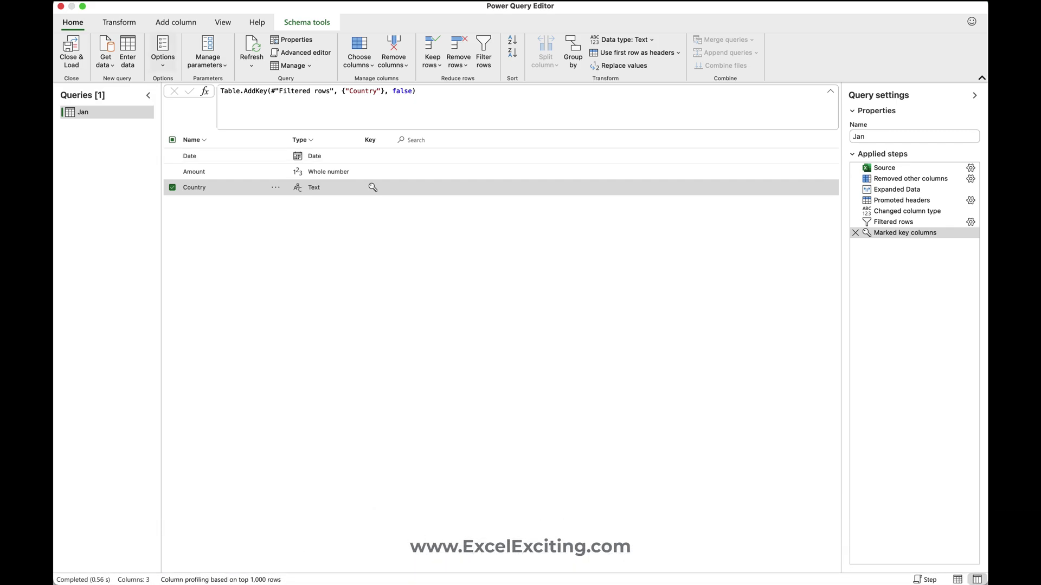
{"action": "left_click", "coordinate": [958, 580]}
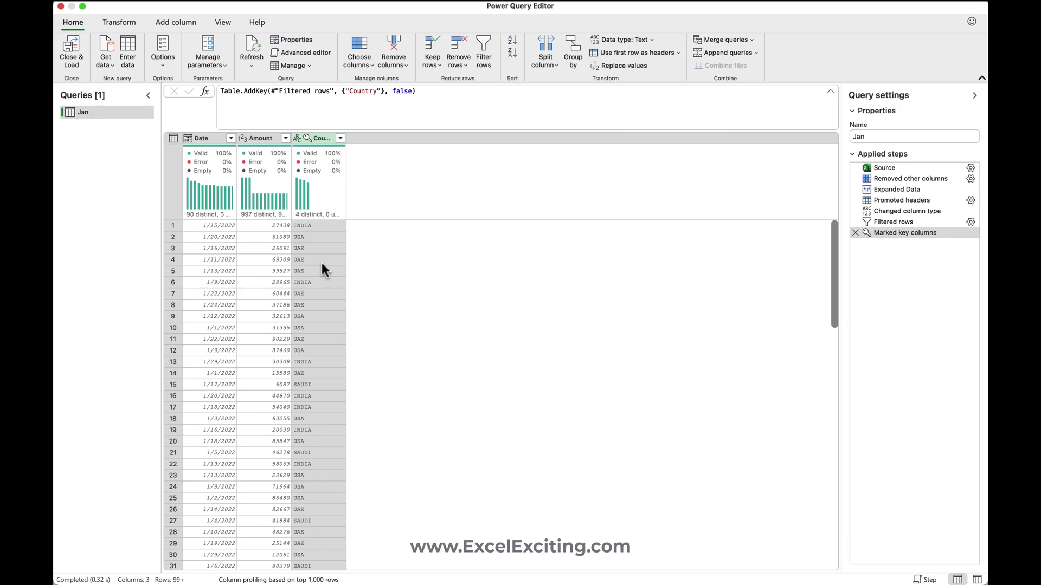
- Start a Merge of the Jan query, choosing Jan (Current) as the second table
{"action": "left_click", "coordinate": [750, 39]}
{"action": "left_click", "coordinate": [726, 57]}
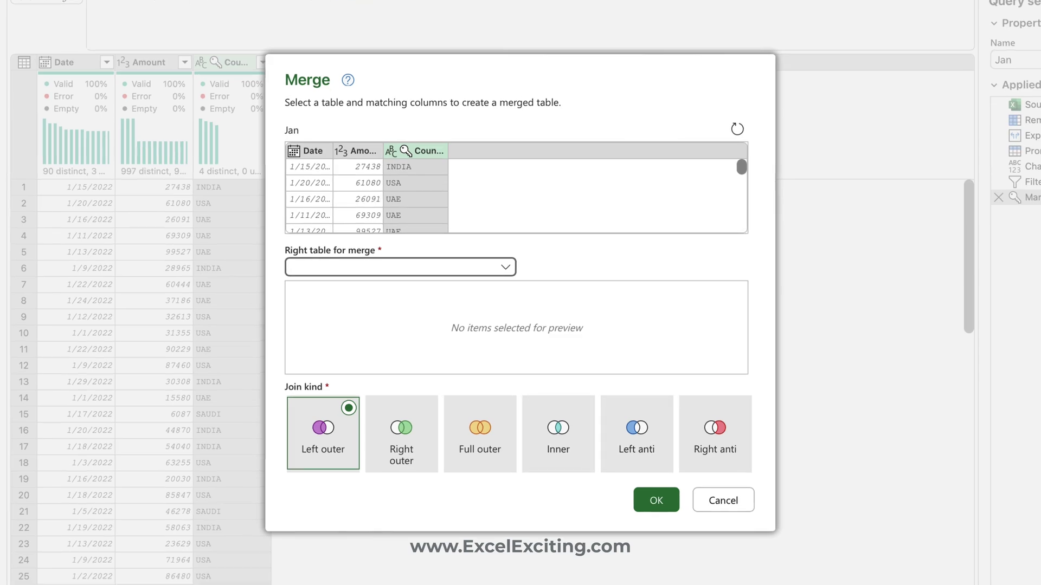
{"action": "left_click", "coordinate": [369, 268]}
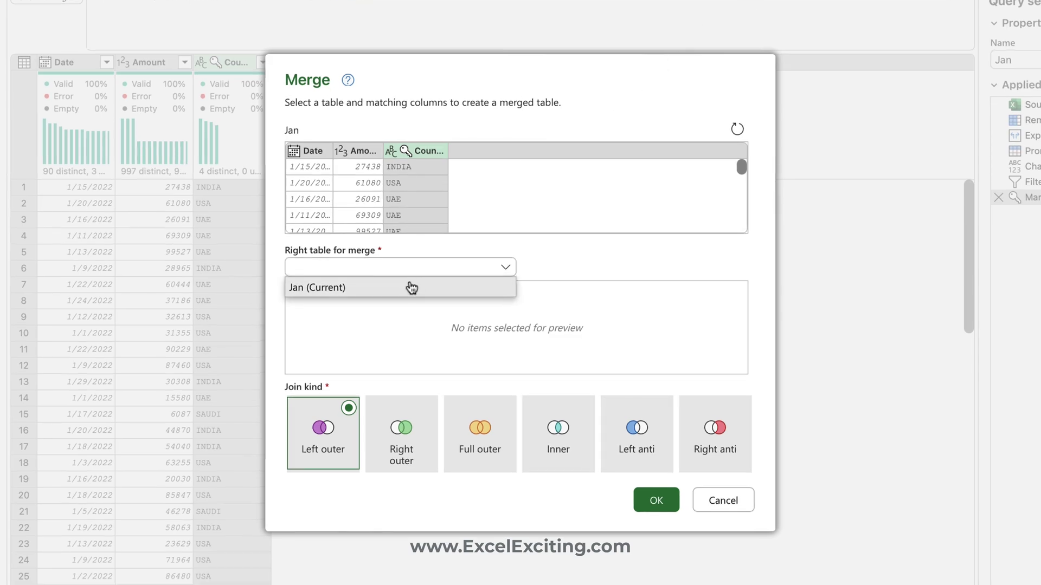
{"action": "left_click", "coordinate": [415, 287]}
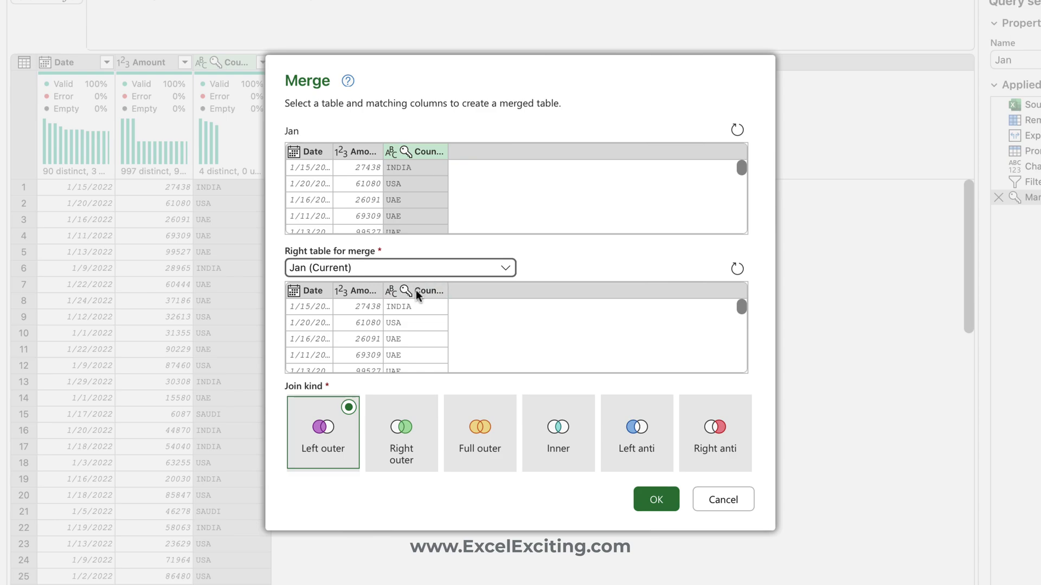
- Try Right outer, Full outer, Left outer, Inner, Left anti and Right anti joins, then cancel the merge
{"action": "left_click", "coordinate": [427, 408]}
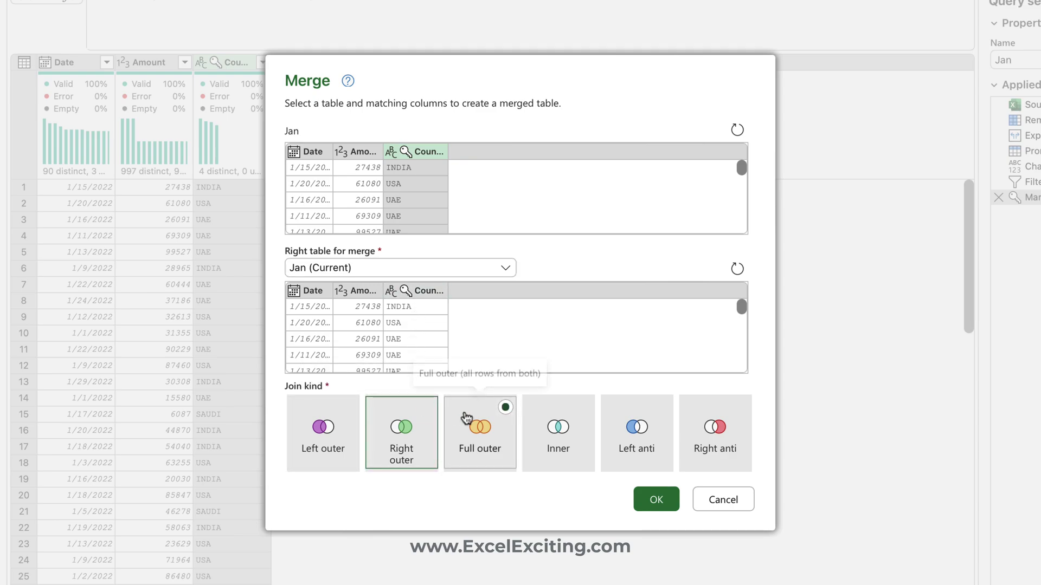
{"action": "left_click", "coordinate": [506, 408]}
{"action": "left_click", "coordinate": [427, 408]}
{"action": "left_click", "coordinate": [346, 427]}
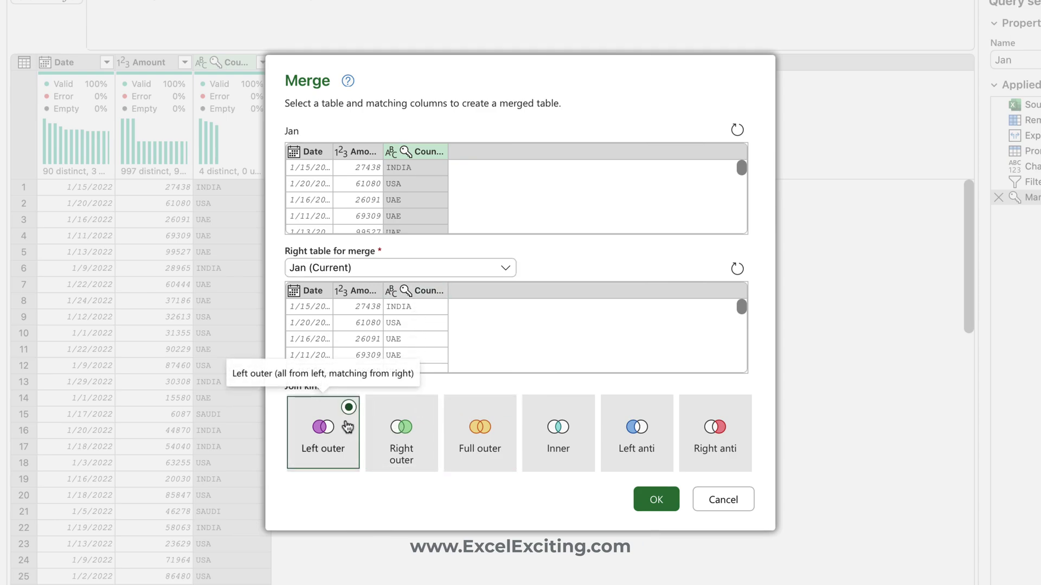
{"action": "left_click", "coordinate": [505, 433]}
{"action": "left_click", "coordinate": [583, 428]}
{"action": "left_click", "coordinate": [644, 432]}
{"action": "left_click", "coordinate": [721, 438]}
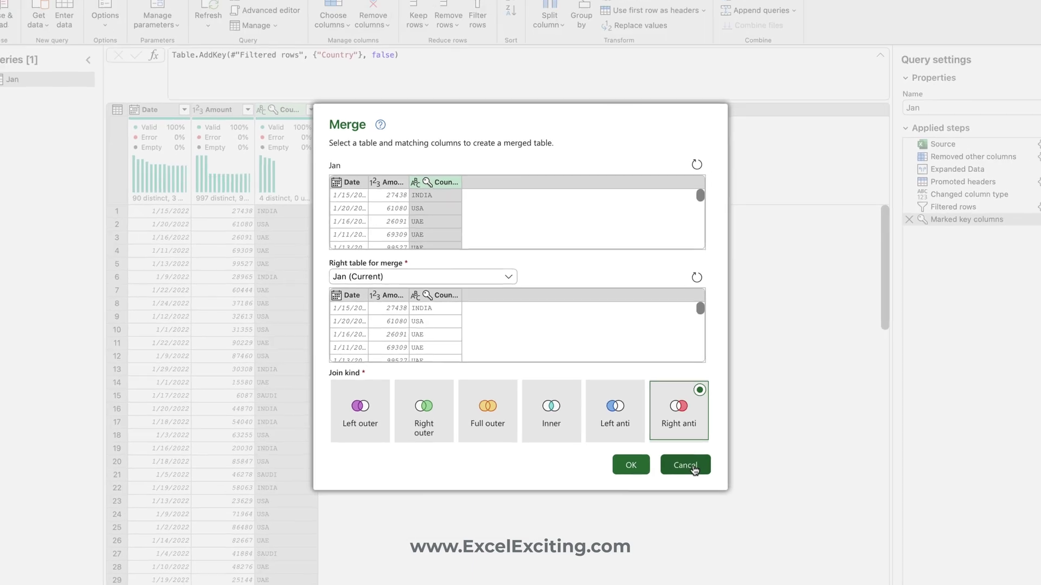
{"action": "left_click", "coordinate": [735, 505]}
- Set up an Append of three or more tables with Jan (Current) listed
{"action": "left_click", "coordinate": [758, 53]}
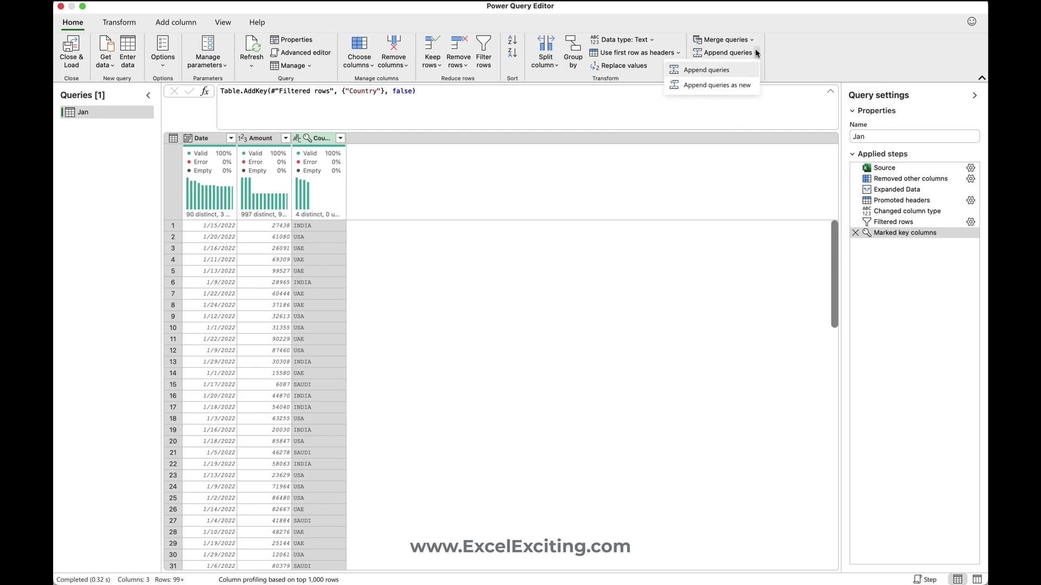
{"action": "left_click", "coordinate": [744, 71]}
{"action": "left_click", "coordinate": [516, 286]}
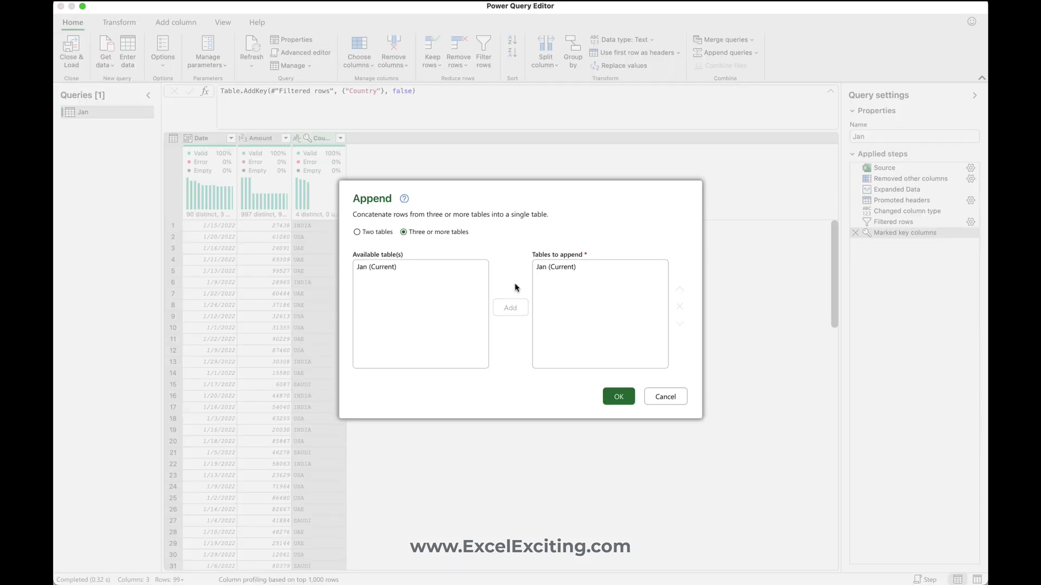
- Cancel the Append dialog and start a new Merge of the Jan query
{"action": "left_click", "coordinate": [666, 396]}
{"action": "left_click", "coordinate": [752, 39]}
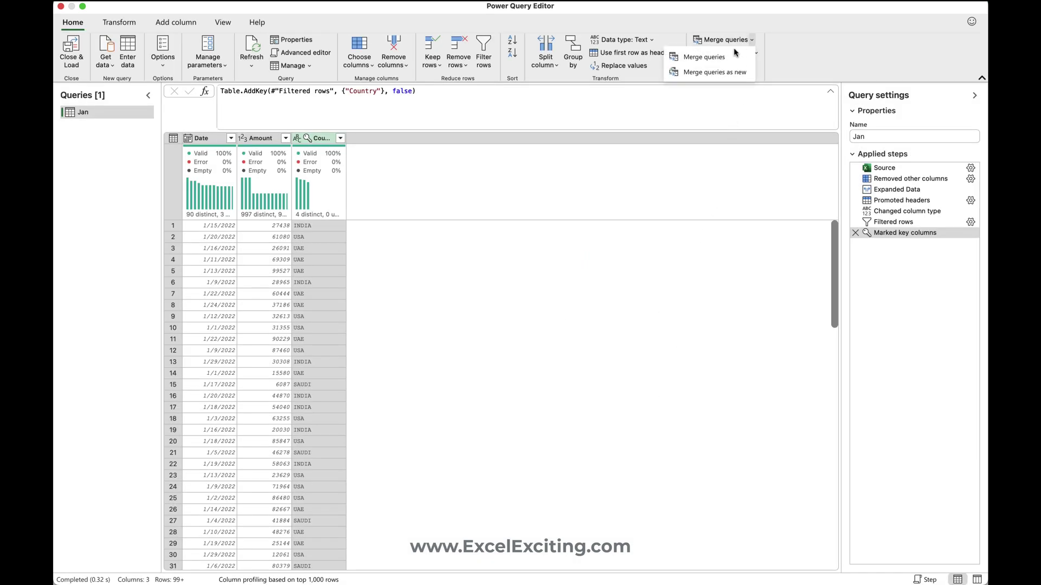
{"action": "left_click", "coordinate": [713, 63]}
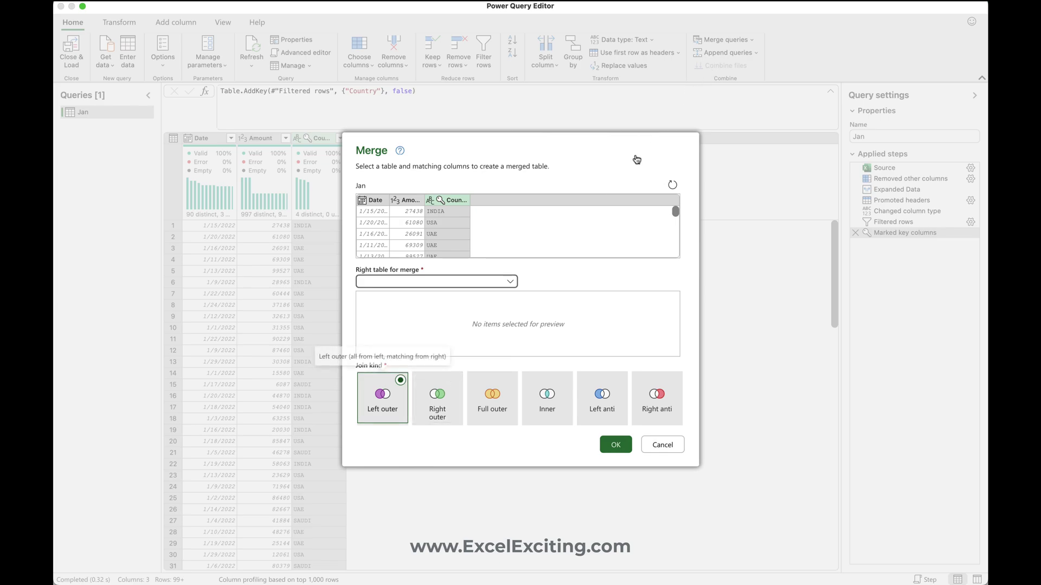
- Cycle through Right outer, Right anti, Left anti and Left outer joins, then cancel the merge unchanged
{"action": "left_click", "coordinate": [438, 400]}
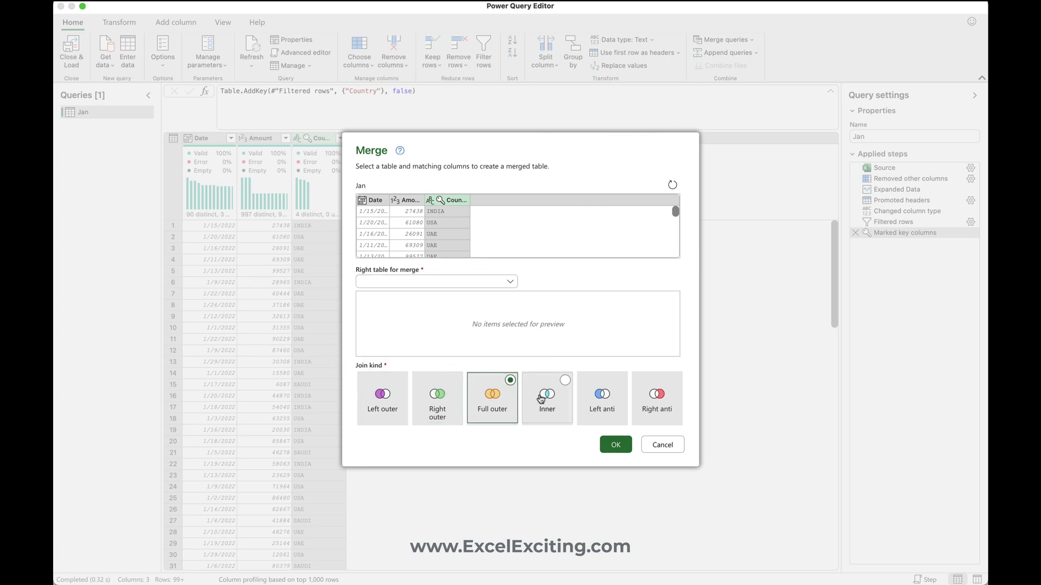
{"action": "left_click", "coordinate": [645, 406]}
{"action": "left_click", "coordinate": [594, 404]}
{"action": "left_click", "coordinate": [380, 405]}
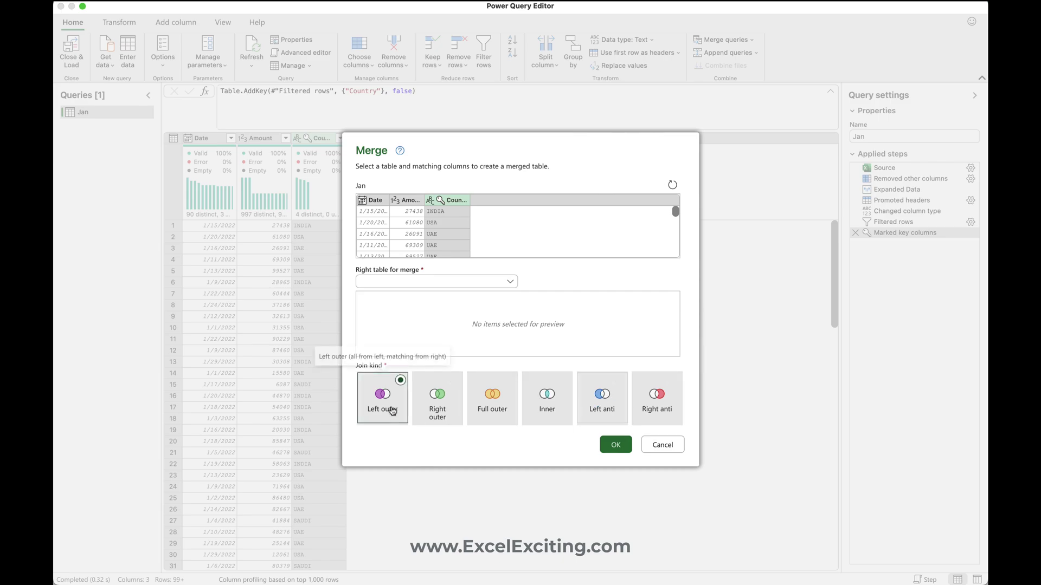
{"action": "left_click", "coordinate": [663, 445]}
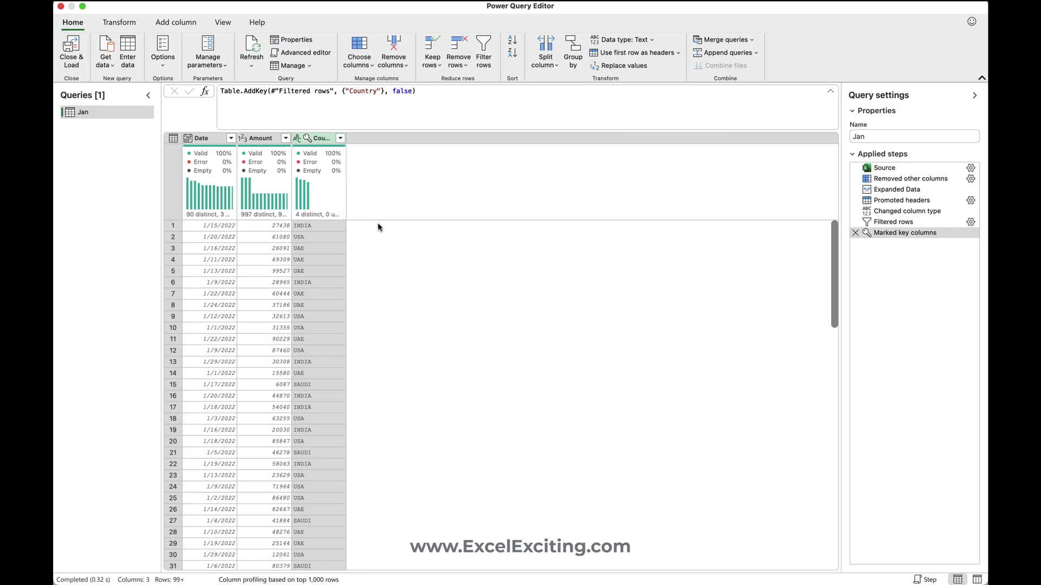
- Under View > Data view, keep column profiling on but uncheck value distribution and details-pane profiles
{"action": "left_click", "coordinate": [119, 22]}
{"action": "left_click", "coordinate": [223, 25]}
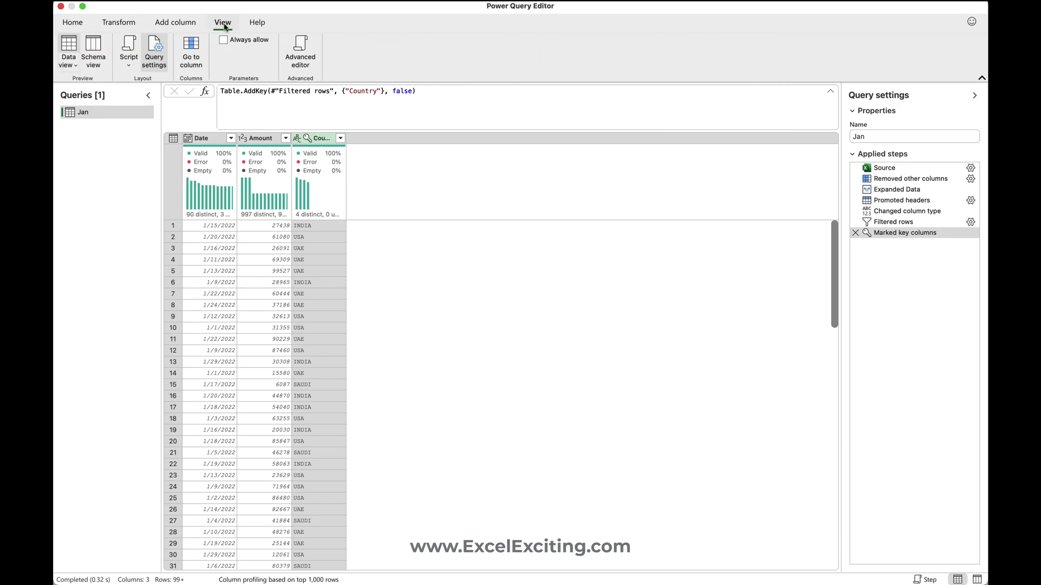
{"action": "left_click", "coordinate": [130, 63]}
{"action": "left_click", "coordinate": [130, 63]}
{"action": "left_click", "coordinate": [130, 64]}
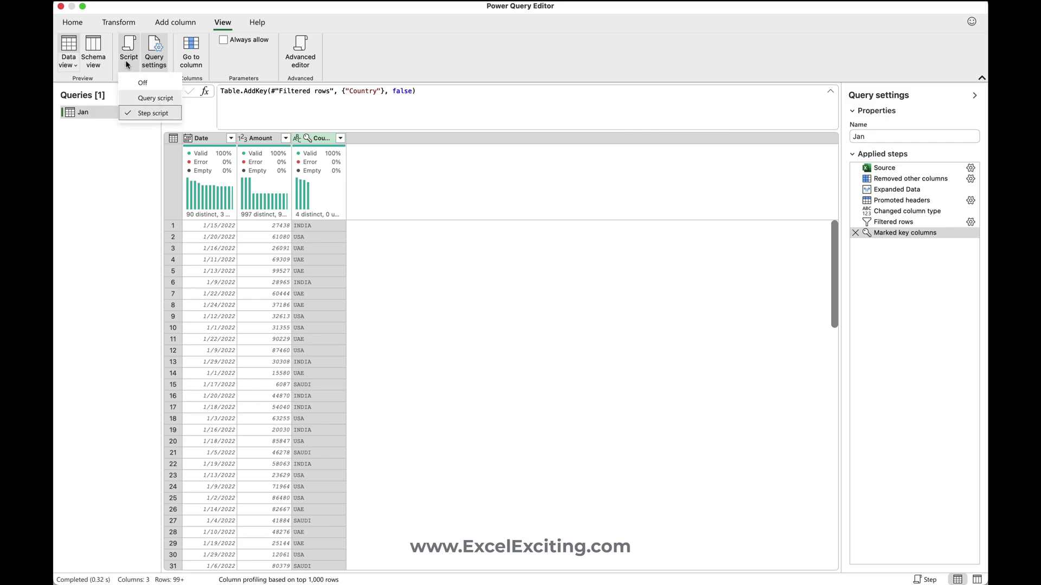
{"action": "left_click", "coordinate": [59, 64]}
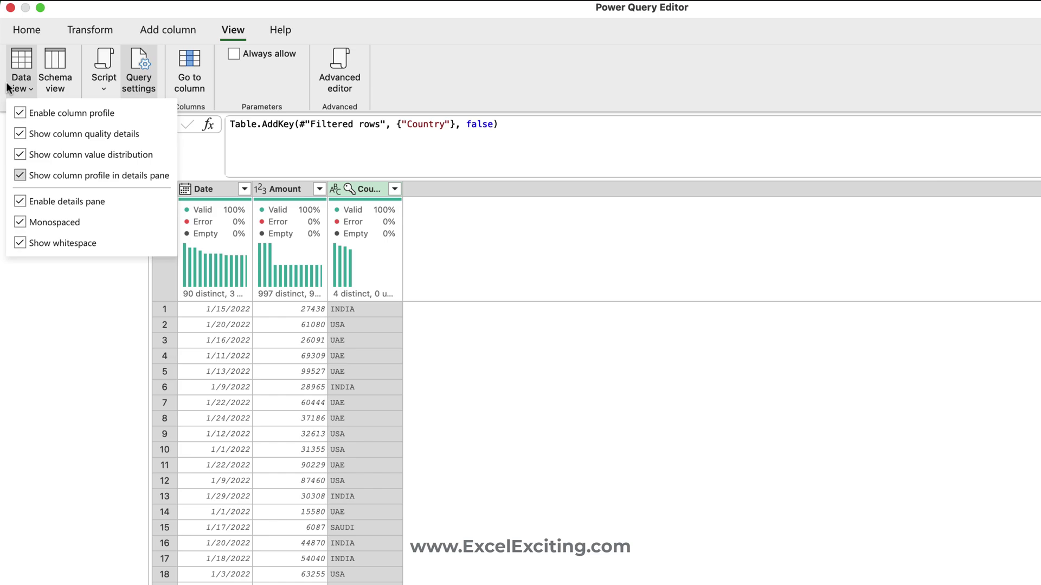
{"action": "left_click", "coordinate": [79, 340]}
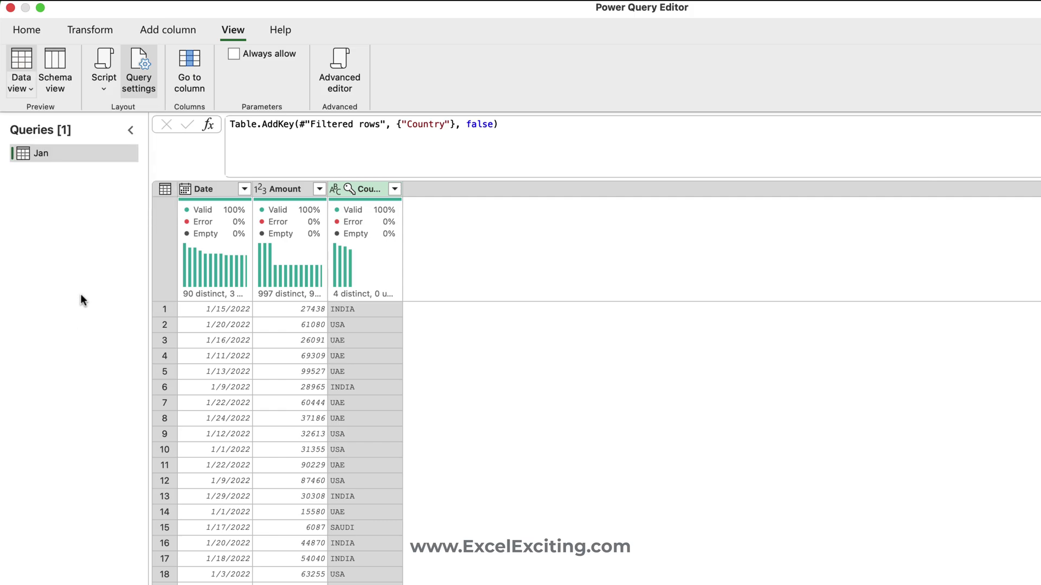
{"action": "left_click", "coordinate": [31, 90]}
{"action": "left_click", "coordinate": [68, 113]}
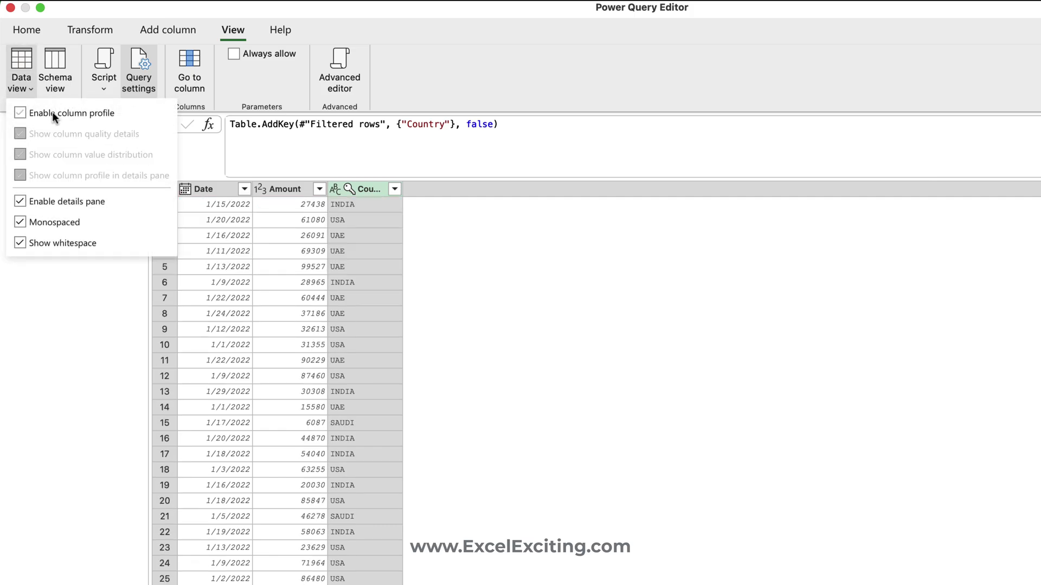
{"action": "left_click", "coordinate": [52, 111]}
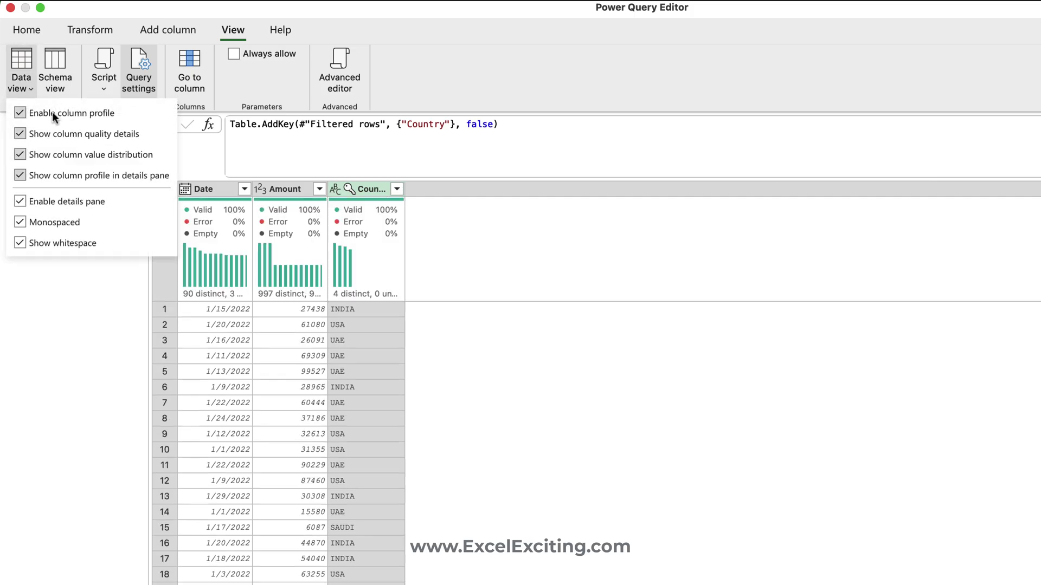
{"action": "left_click", "coordinate": [53, 174]}
{"action": "left_click", "coordinate": [66, 154]}
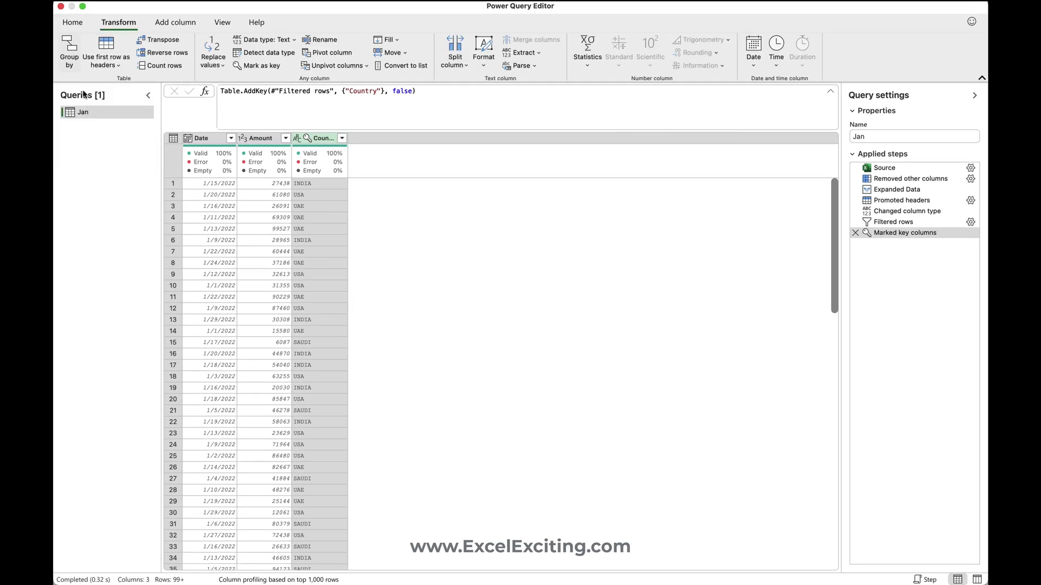
- Group Jan by Country into a Count column: INDIA 20091, USA 20118, UAE 20235, SAUDI 19956
{"action": "left_click", "coordinate": [71, 51]}
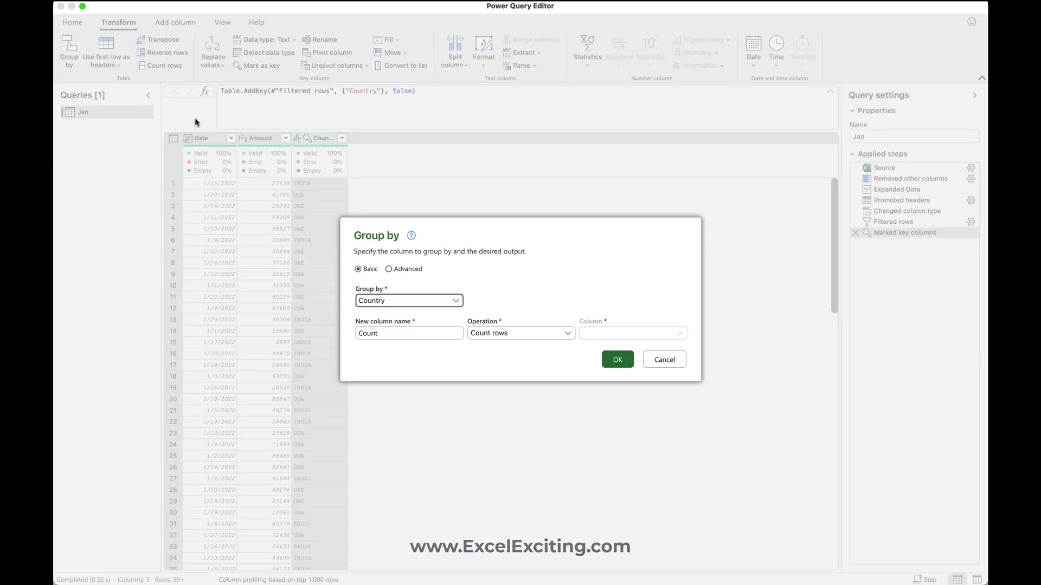
{"action": "left_click", "coordinate": [628, 364]}
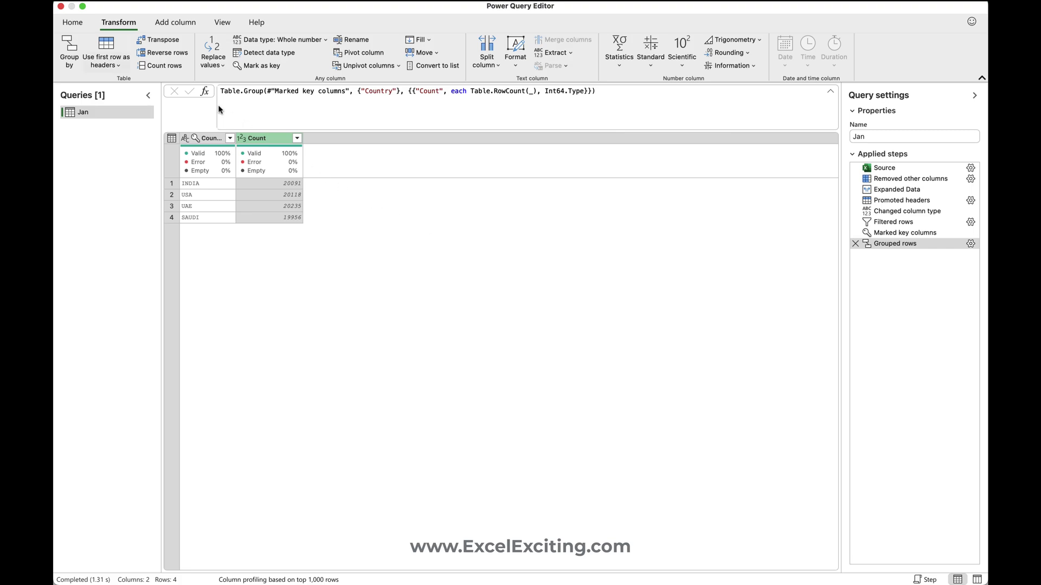
{"action": "left_click", "coordinate": [73, 22]}
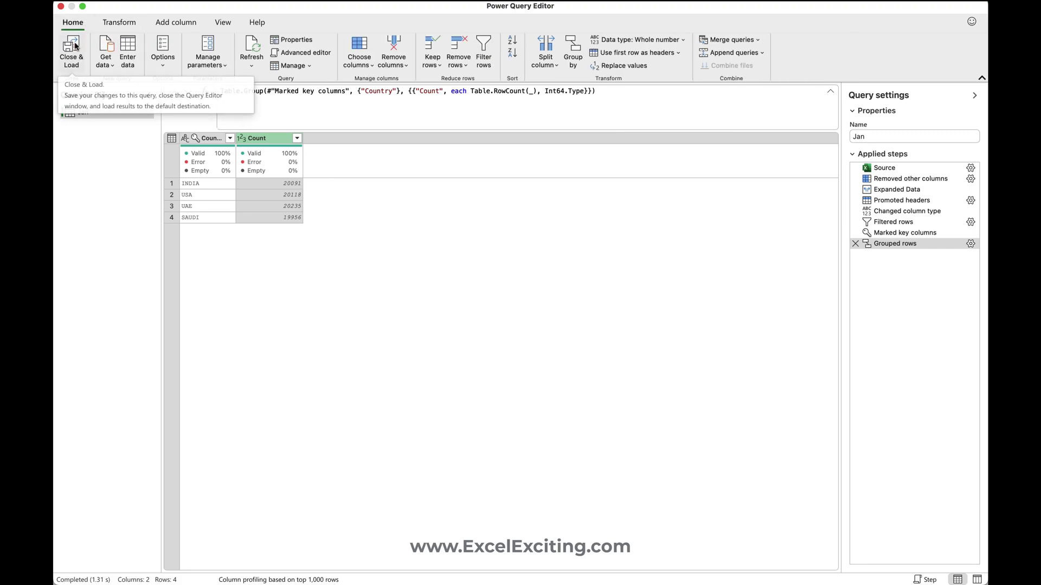
- Close & Load the grouped Country/Count query onto the Jan worksheet
{"action": "left_click", "coordinate": [73, 49]}
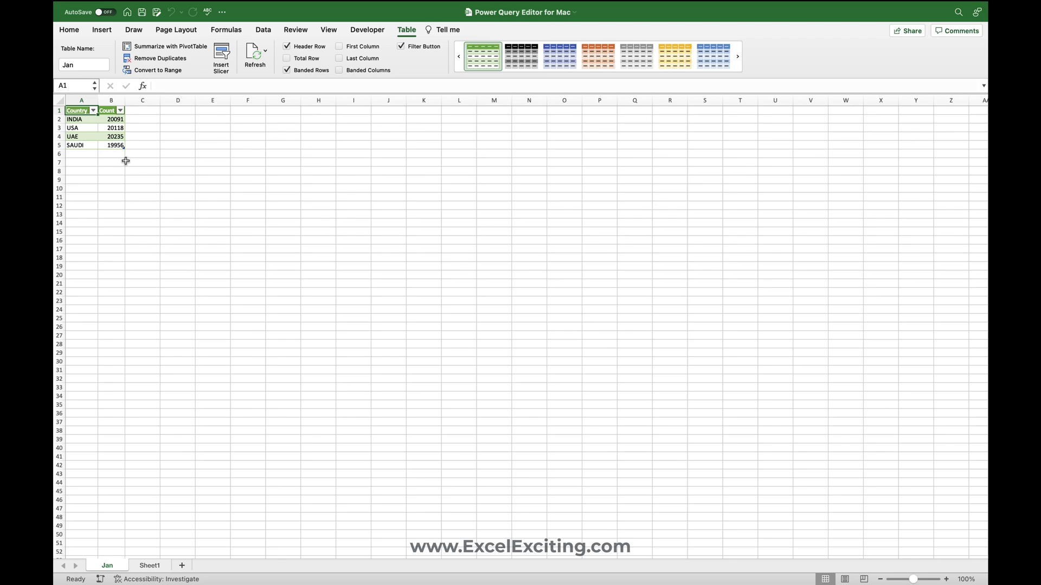
{"action": "scroll", "coordinate": [125, 161], "scroll_direction": "up", "scroll_amount": 5}
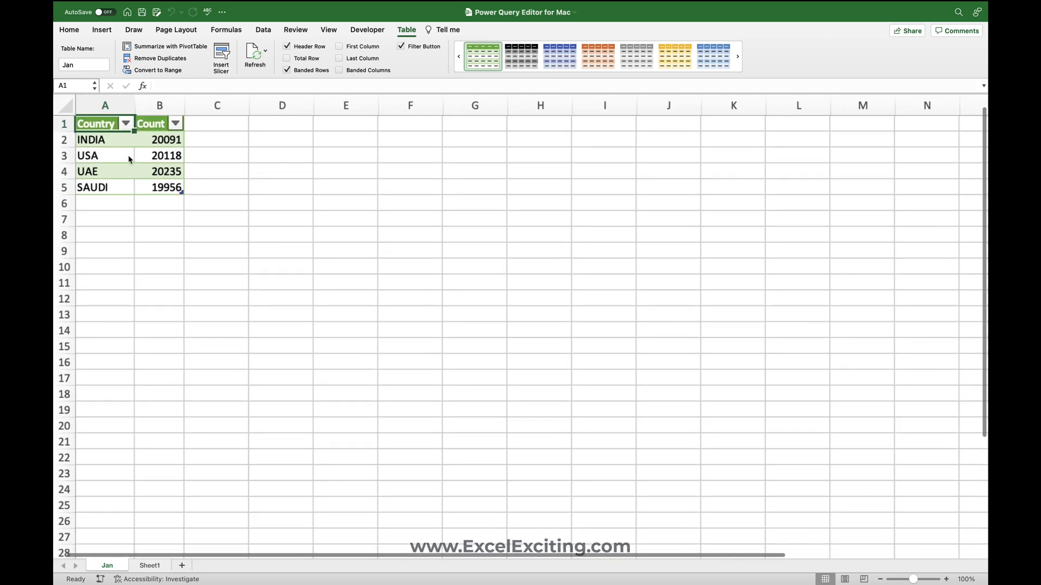
{"action": "scroll", "coordinate": [125, 161], "scroll_direction": "up", "scroll_amount": 4}
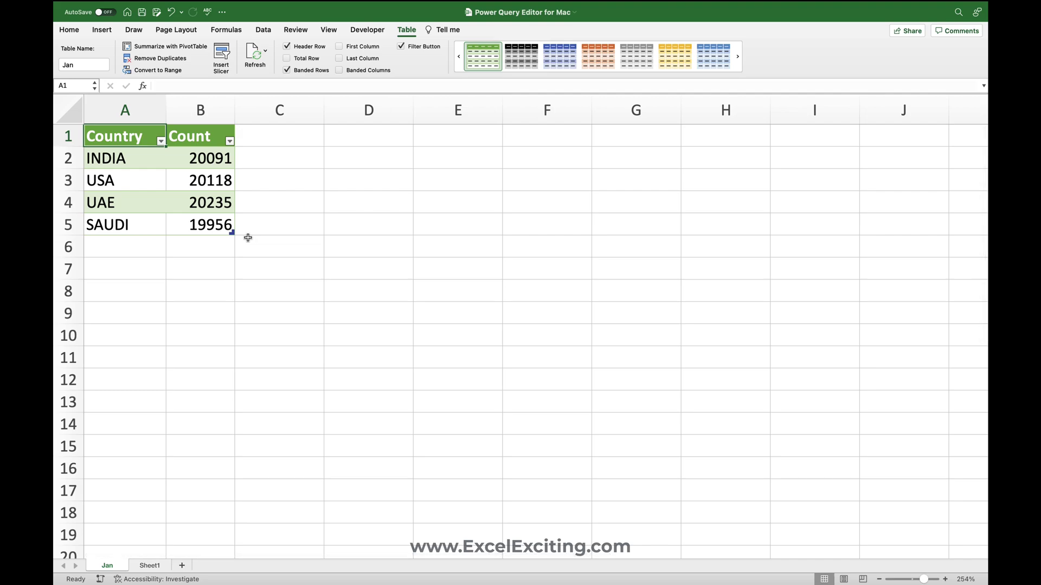
{"action": "left_click", "coordinate": [102, 29]}
{"action": "left_click", "coordinate": [78, 32]}
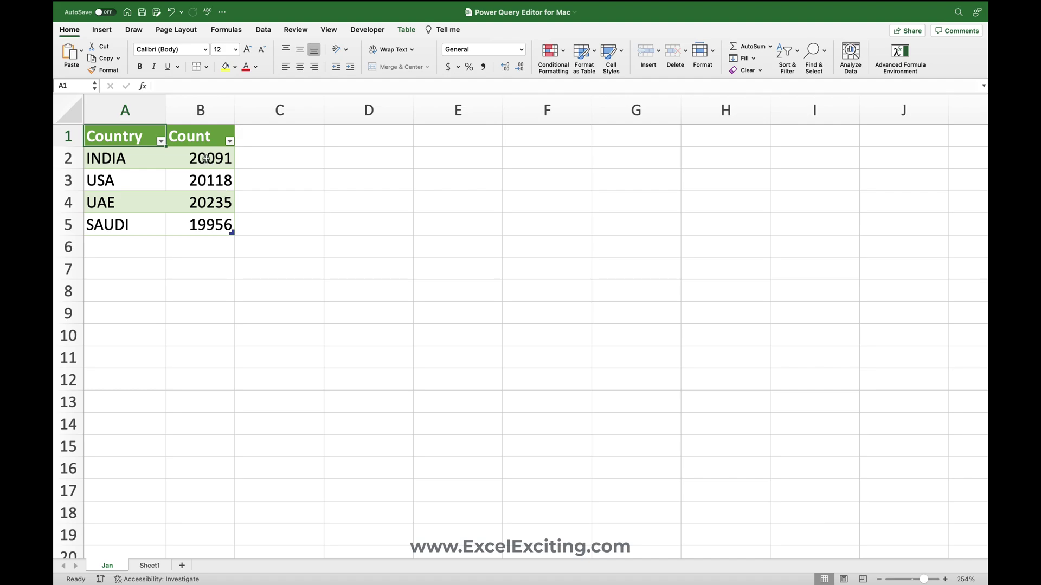
- Widen columns A and B so the Country/Count table fits
{"action": "left_click_drag", "start_coordinate": [136, 139], "coordinate": [208, 235]}
{"action": "left_click_drag", "start_coordinate": [233, 117], "coordinate": [271, 118]}
{"action": "left_click", "coordinate": [172, 174]}
{"action": "left_click", "coordinate": [128, 158]}
{"action": "left_click_drag", "start_coordinate": [129, 158], "coordinate": [194, 213]}
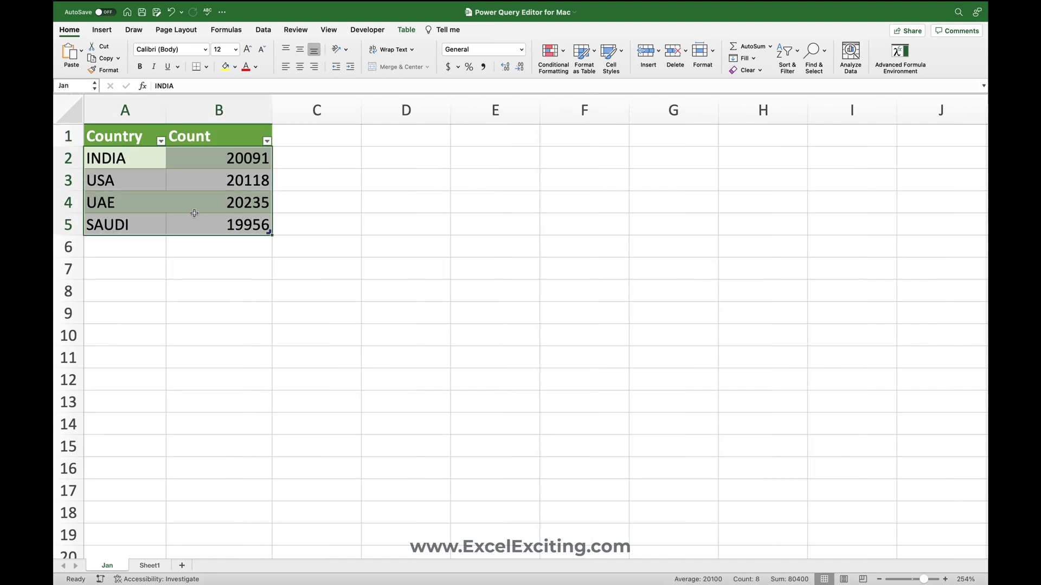
{"action": "left_click", "coordinate": [145, 159]}
{"action": "left_click_drag", "start_coordinate": [165, 110], "coordinate": [190, 110]}
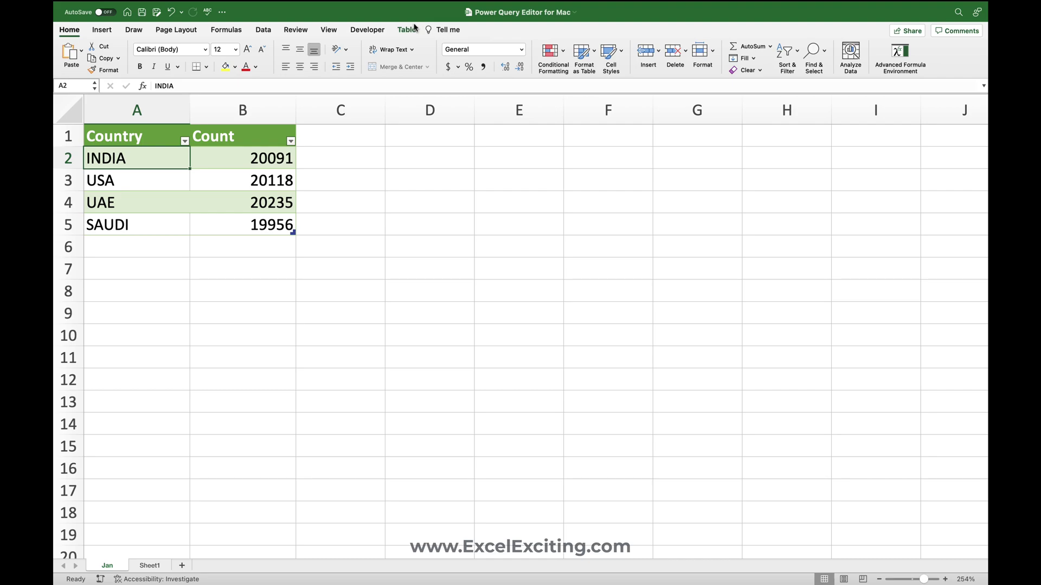
- Launch the Power Query Editor from Data > Get Data, then close it
{"action": "left_click", "coordinate": [263, 30]}
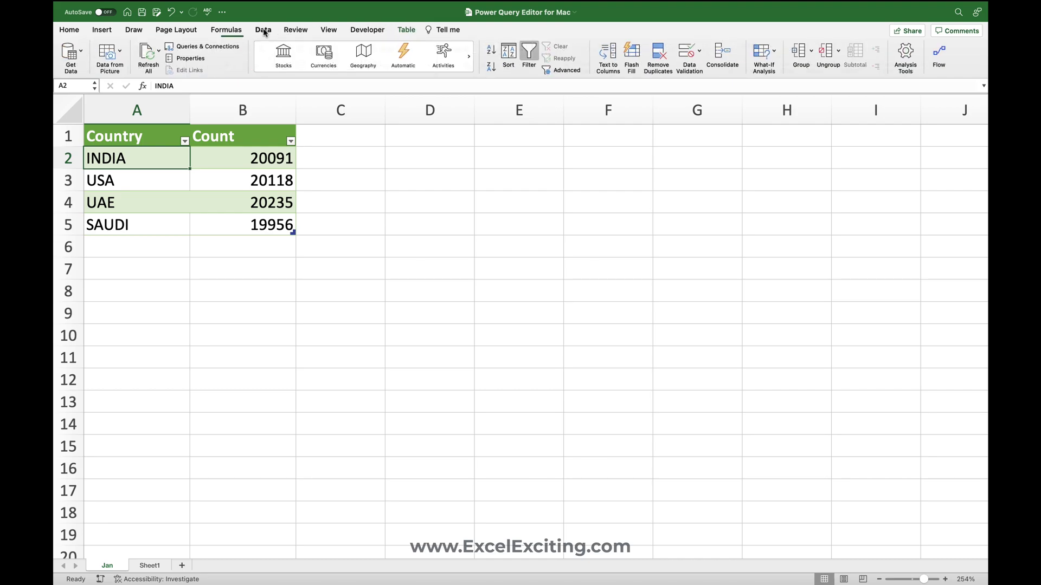
{"action": "left_click", "coordinate": [83, 51]}
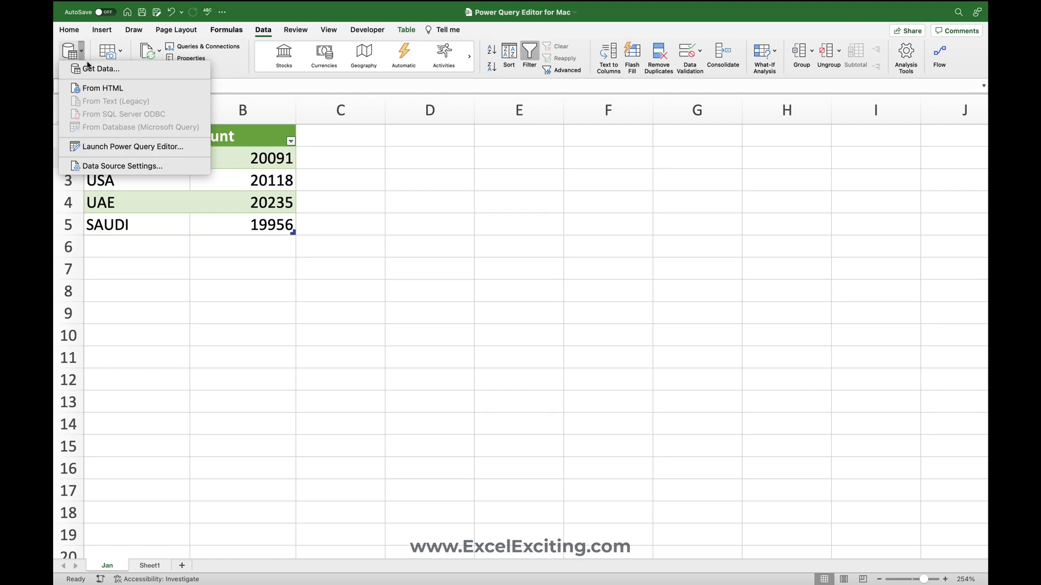
{"action": "left_click", "coordinate": [110, 147]}
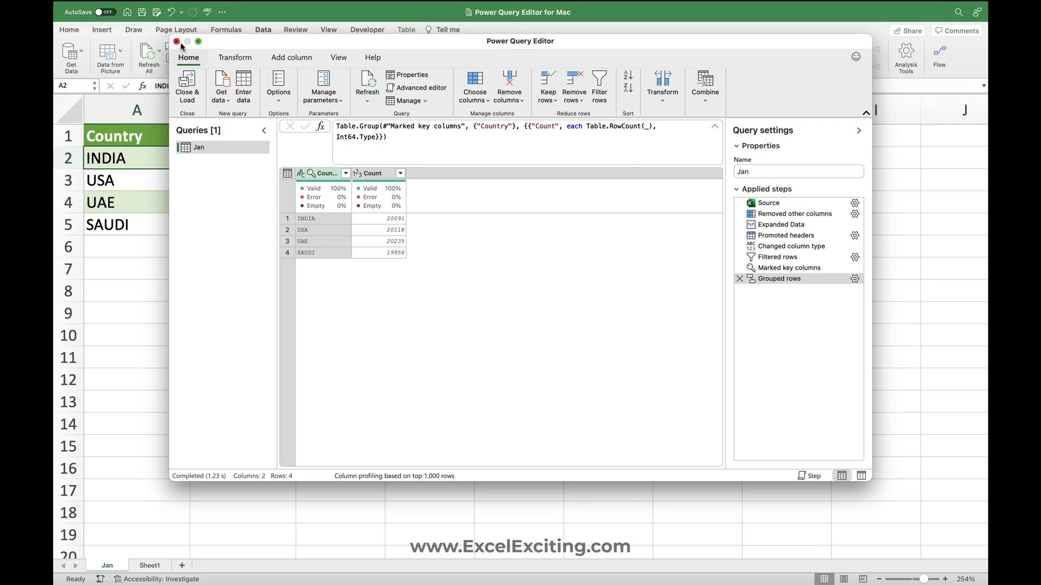
{"action": "left_click", "coordinate": [178, 43]}
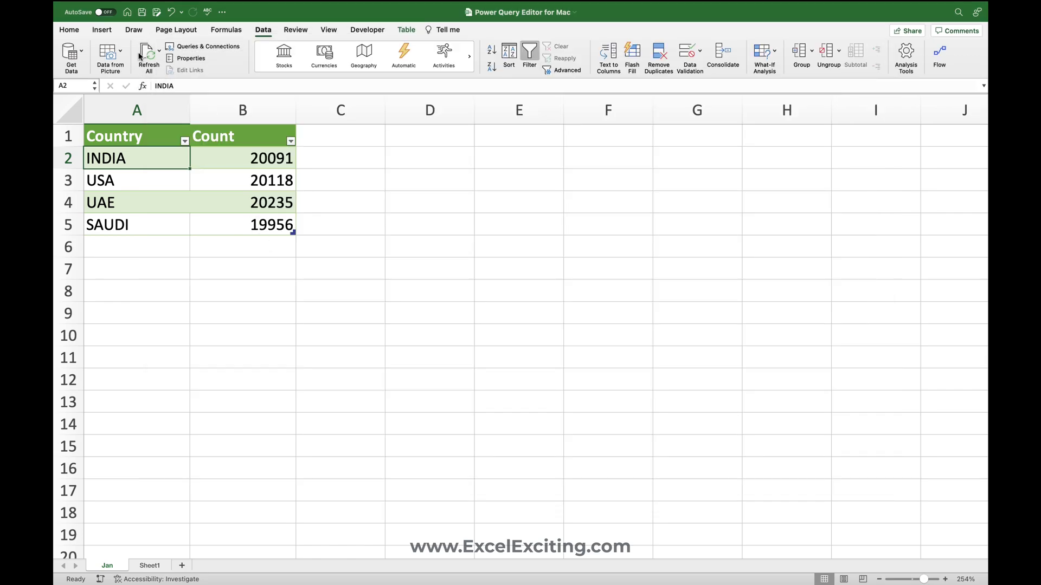
- Select cell B6 and relaunch the Power Query Editor on the Jan query
{"action": "left_click", "coordinate": [243, 247]}
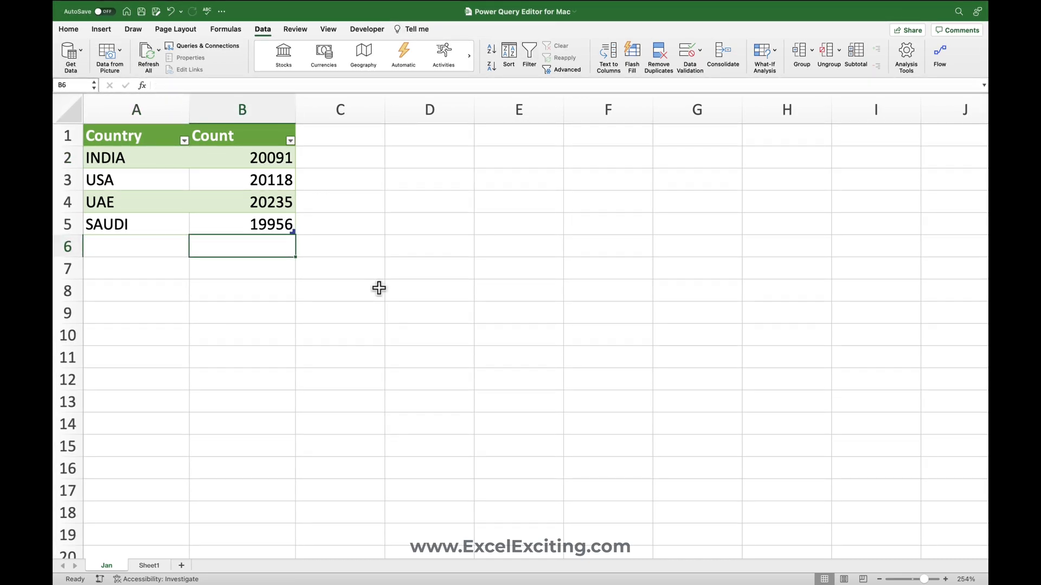
{"action": "left_click", "coordinate": [81, 54]}
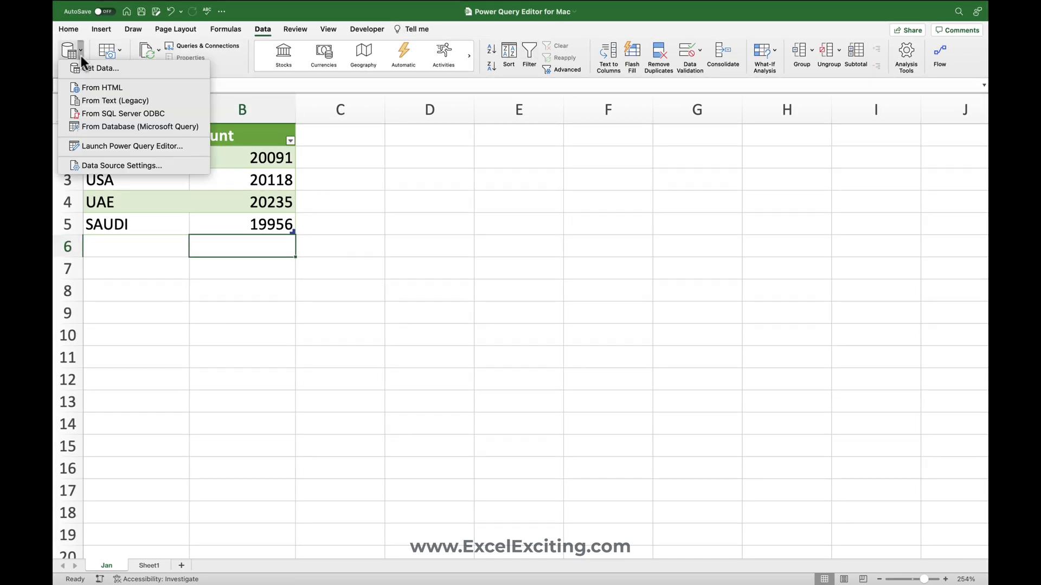
{"action": "left_click", "coordinate": [118, 146]}
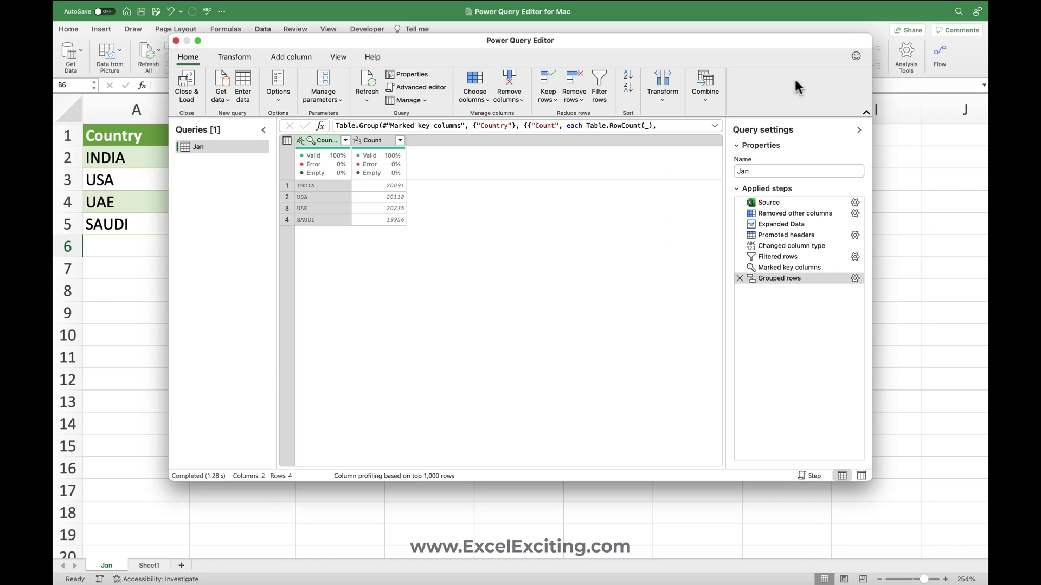
{"action": "left_click", "coordinate": [855, 57]}
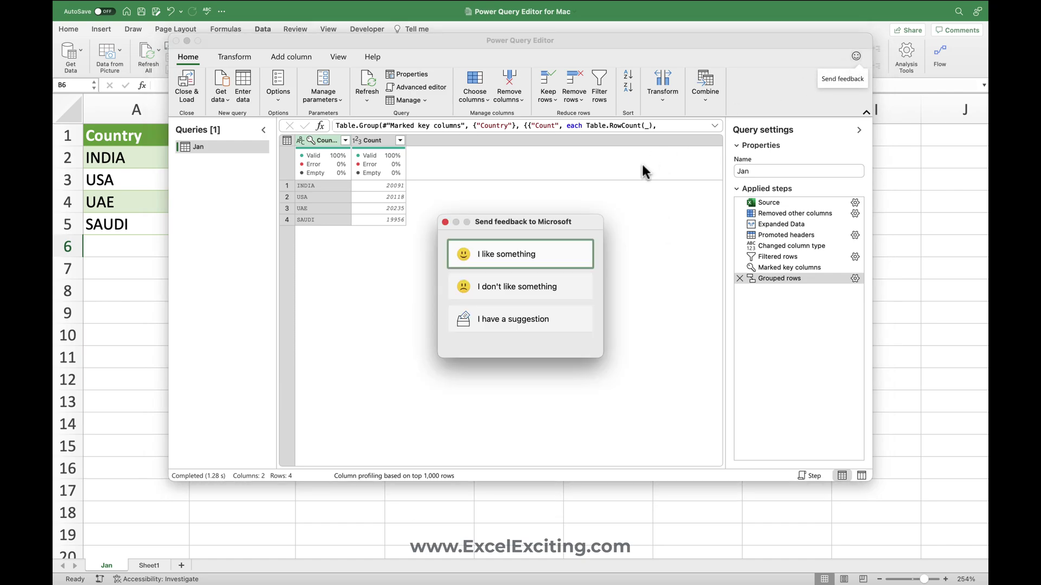
{"action": "left_click", "coordinate": [563, 293]}
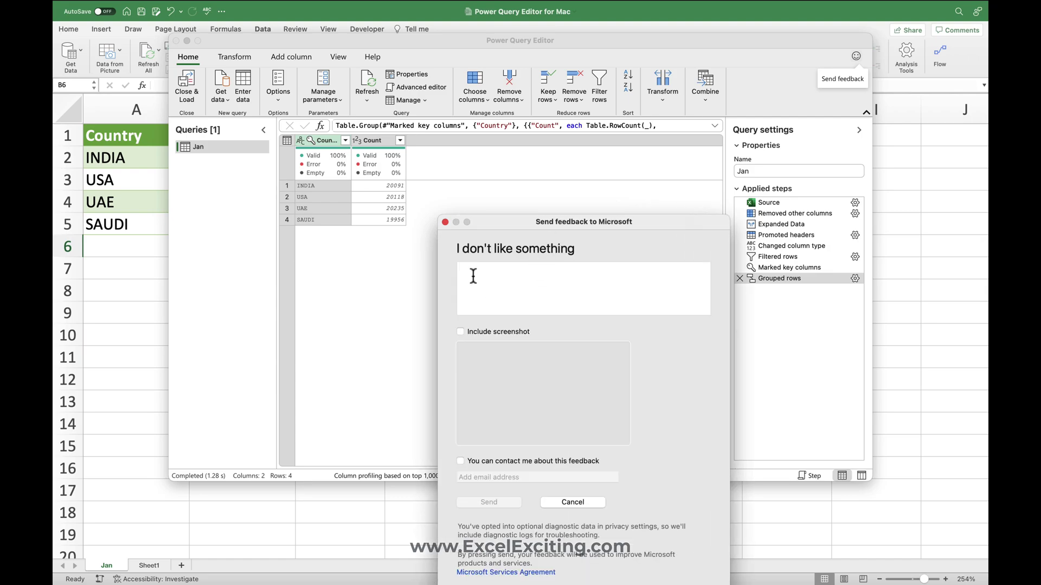
{"action": "left_click", "coordinate": [494, 276]}
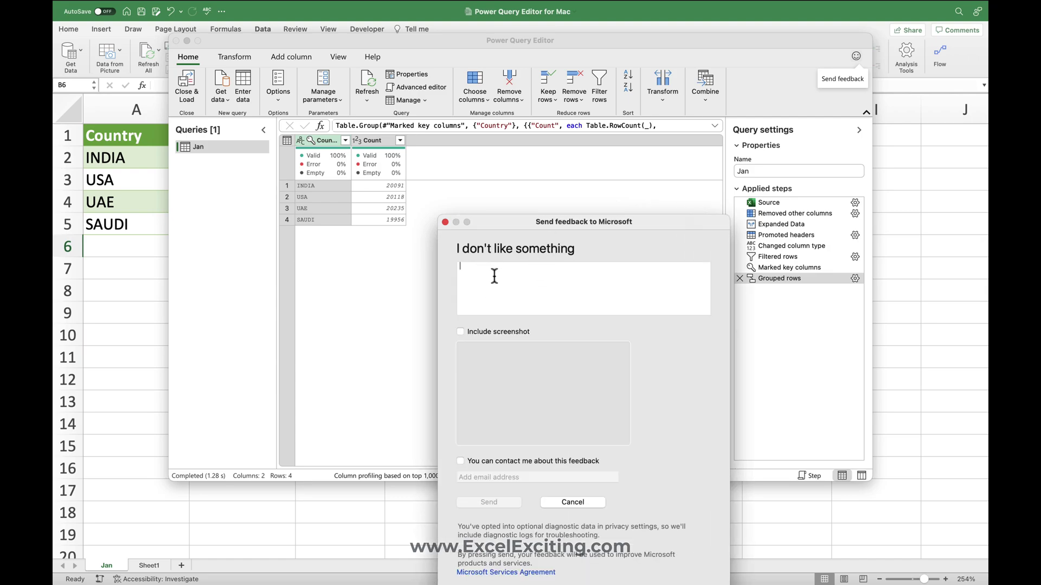
{"action": "left_click", "coordinate": [485, 330]}
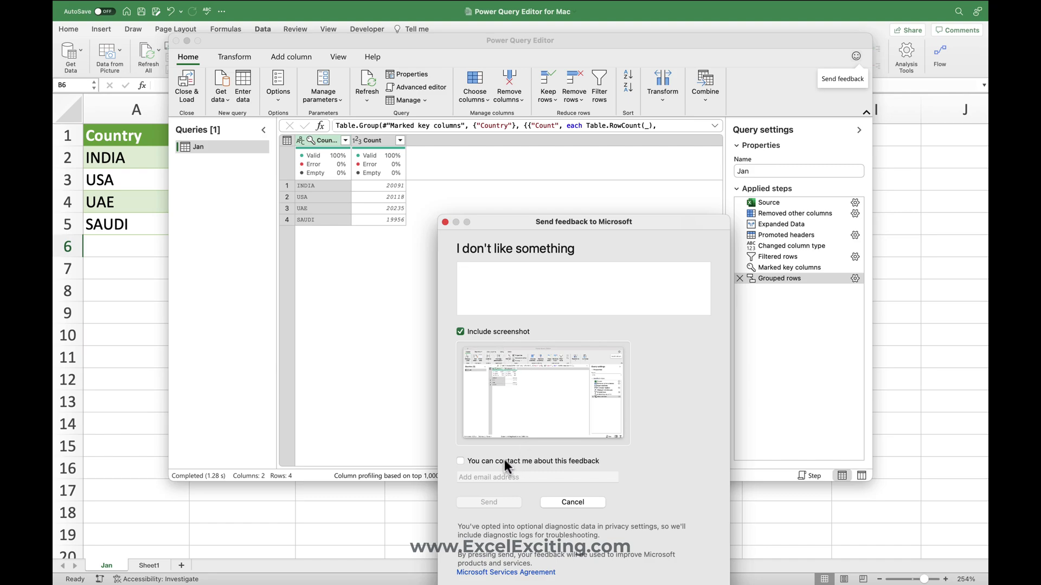
{"action": "left_click", "coordinate": [444, 222]}
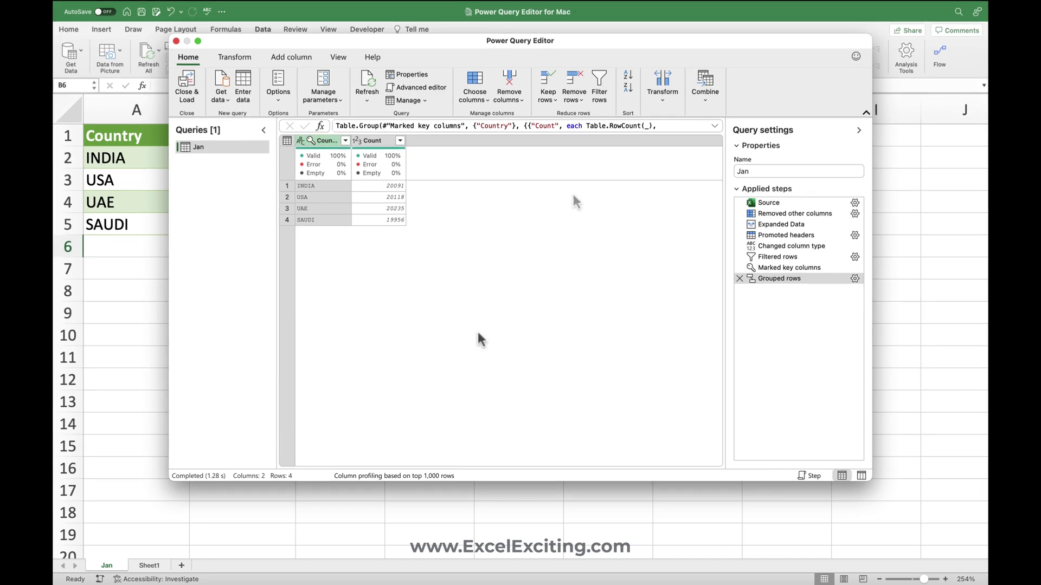
{"action": "left_click", "coordinate": [855, 56]}
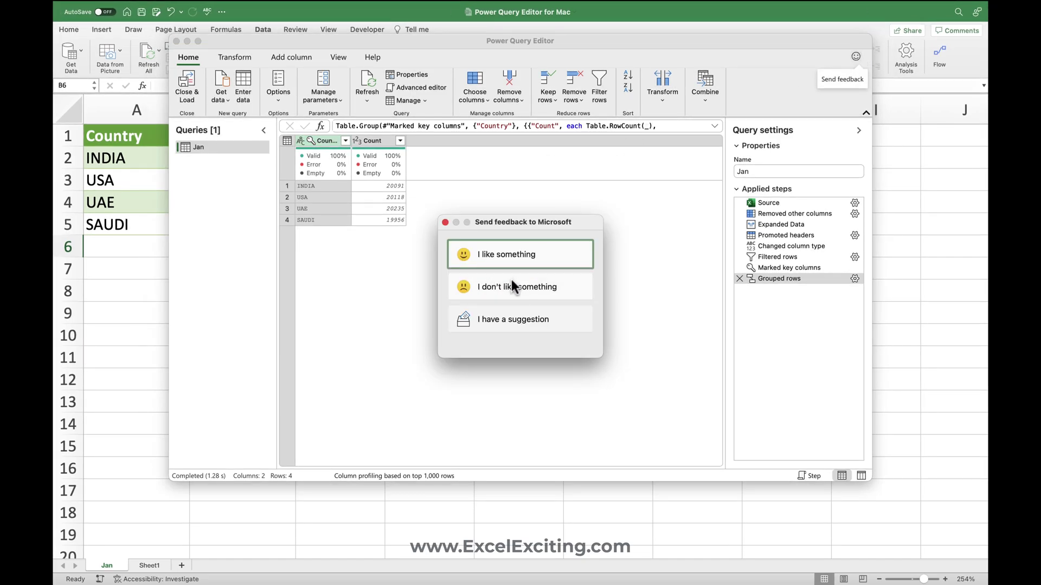
{"action": "left_click", "coordinate": [444, 223]}
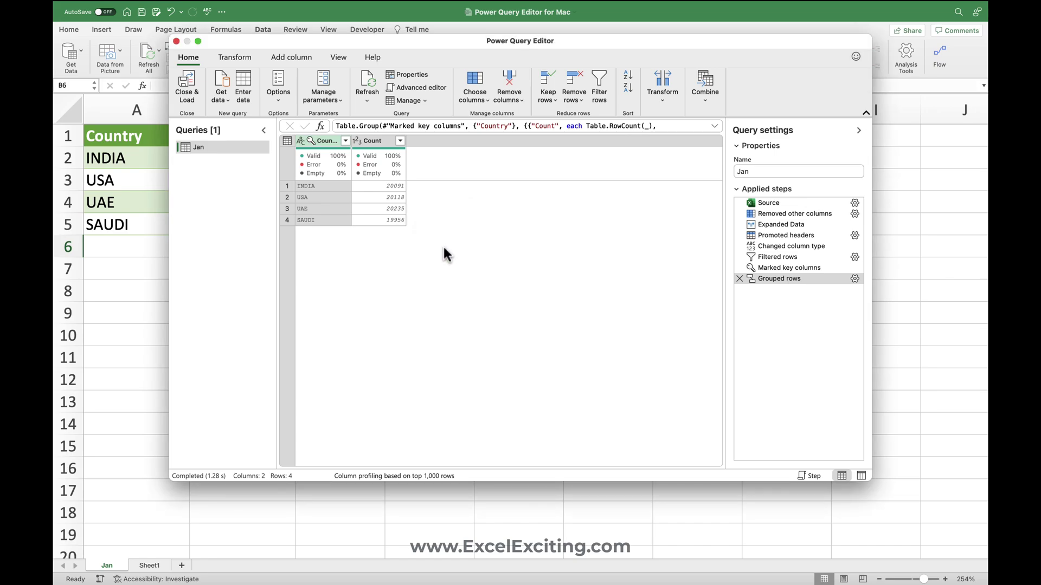